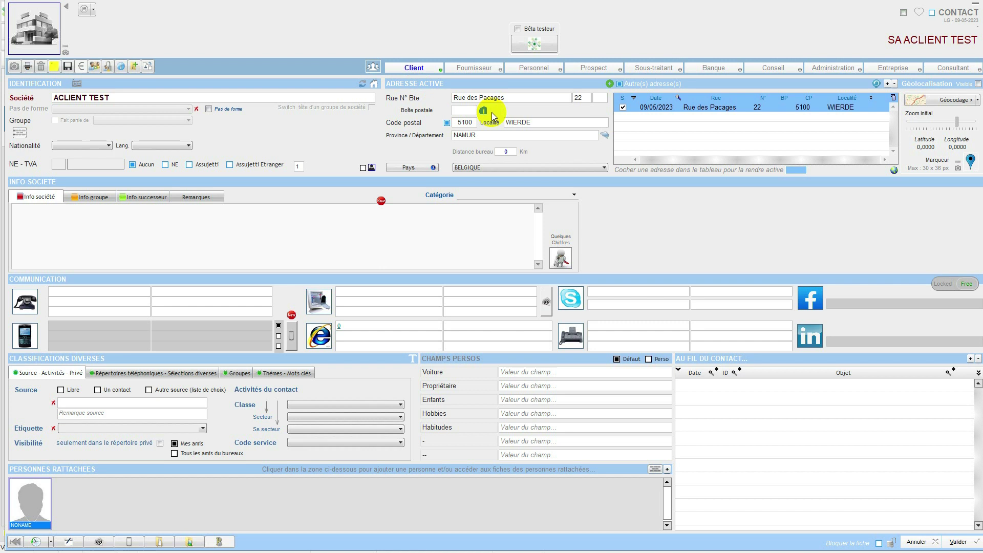
{"action": "left_click", "coordinate": [967, 122]}
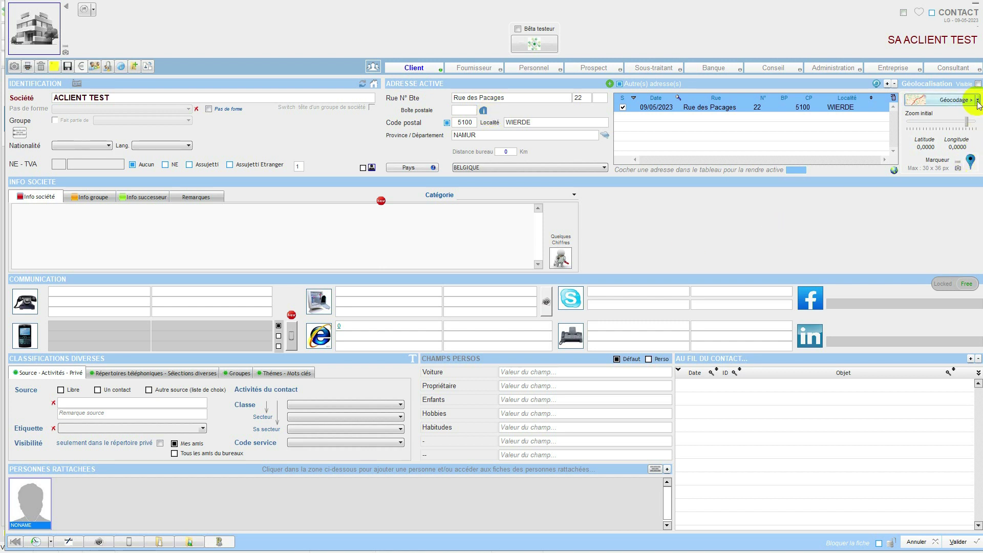
{"action": "left_click", "coordinate": [978, 103]}
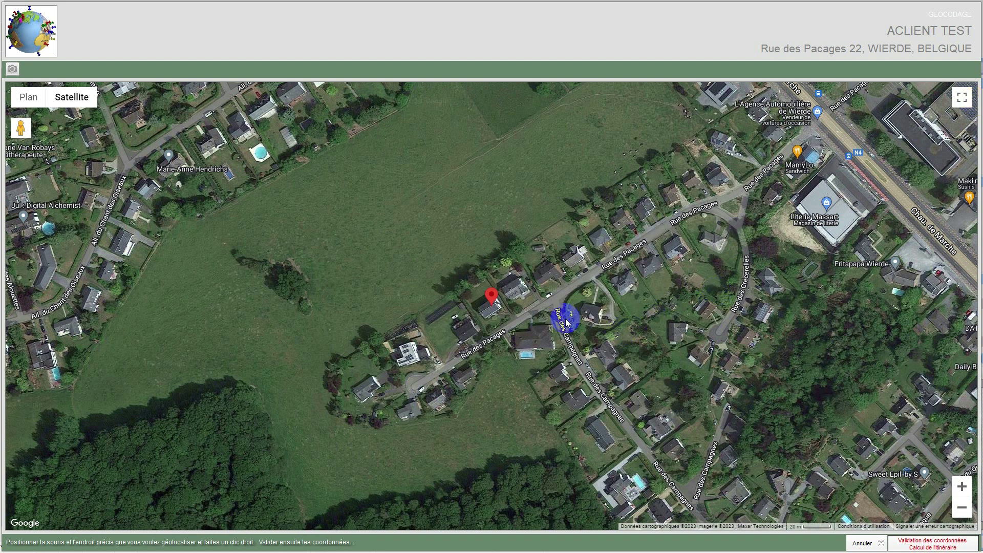
{"action": "left_click_drag", "start_coordinate": [549, 295], "coordinate": [657, 197]}
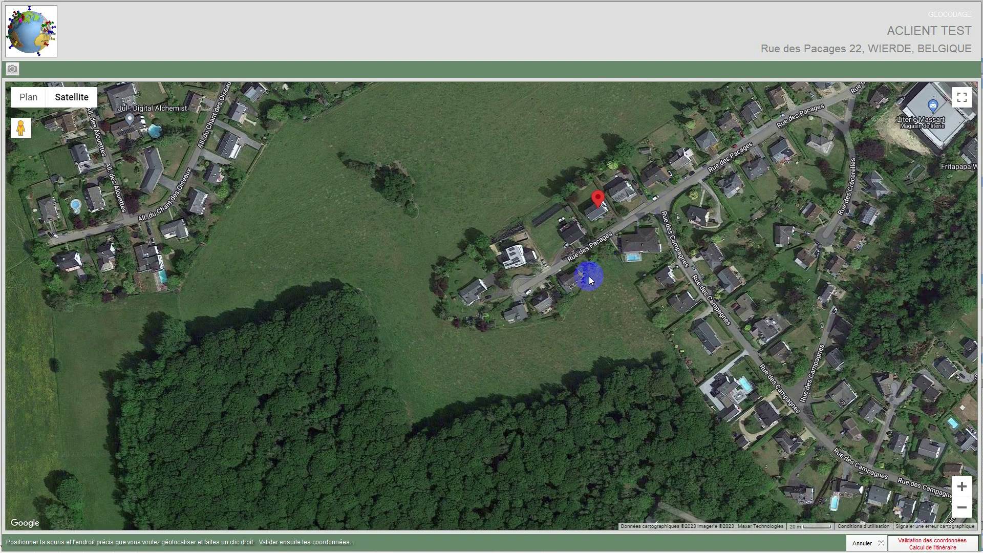
{"action": "right_click", "coordinate": [544, 304]}
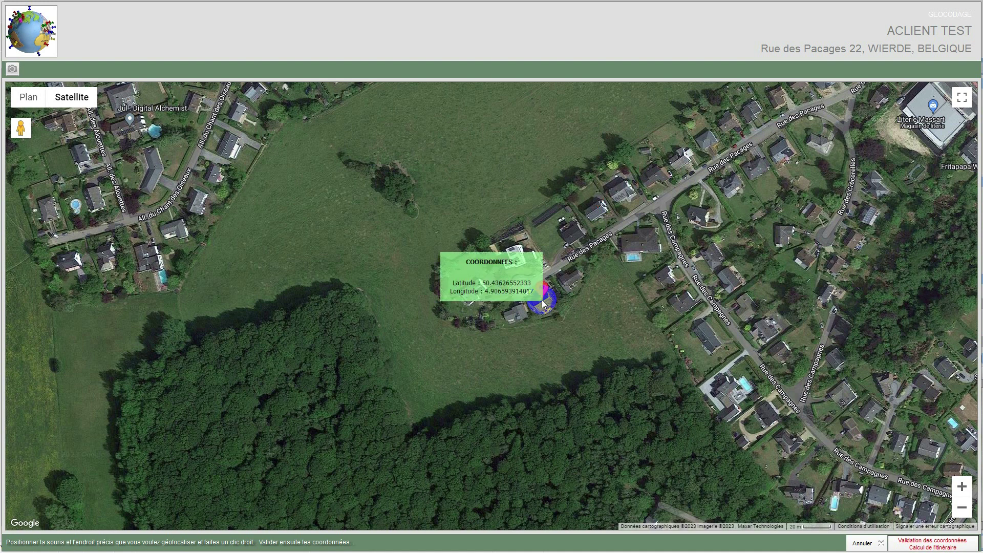
{"action": "mouse_move", "coordinate": [495, 251]}
{"action": "left_mouse_down"}
{"action": "mouse_move", "coordinate": [503, 229]}
{"action": "mouse_move", "coordinate": [435, 254]}
{"action": "mouse_move", "coordinate": [438, 271]}
{"action": "mouse_move", "coordinate": [433, 263]}
{"action": "left_mouse_up"}
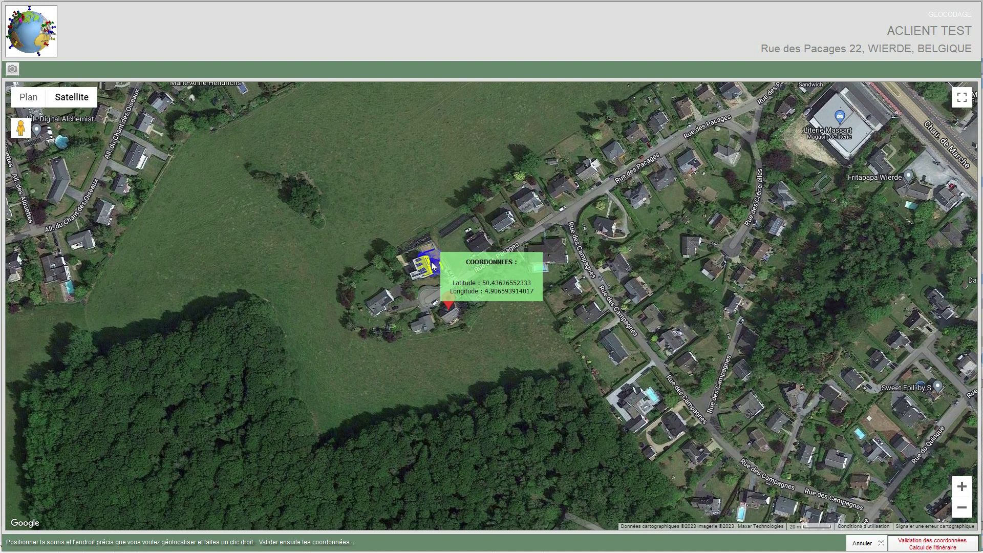
{"action": "left_click", "coordinate": [504, 298]}
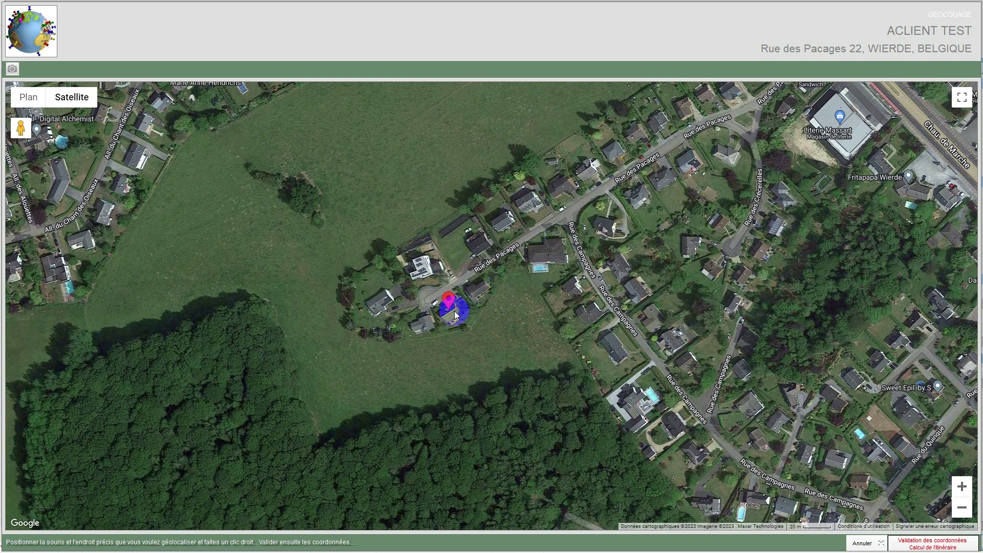
{"action": "left_click", "coordinate": [915, 545]}
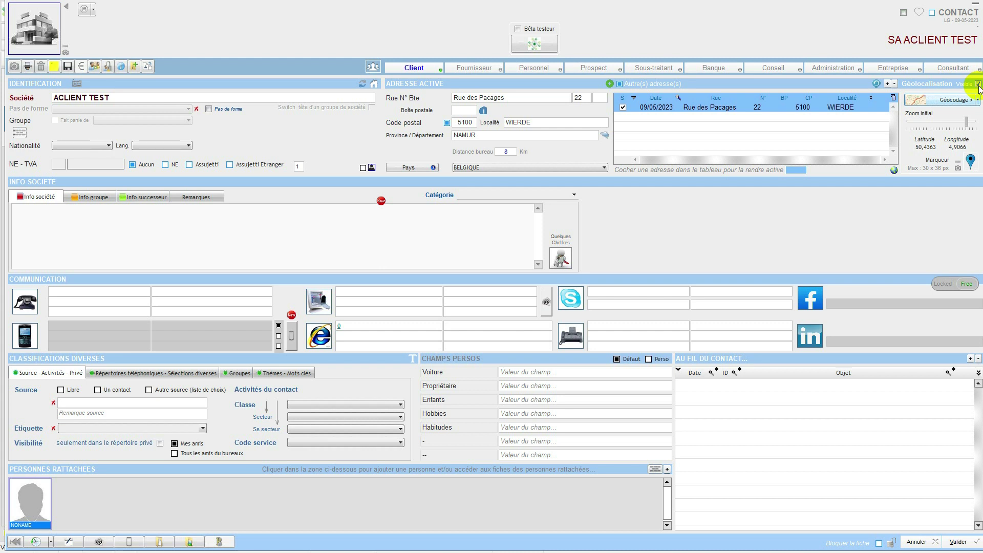
Step: Pan and zoom the satellite view around the marked house, then close the map
{"action": "left_click", "coordinate": [932, 103]}
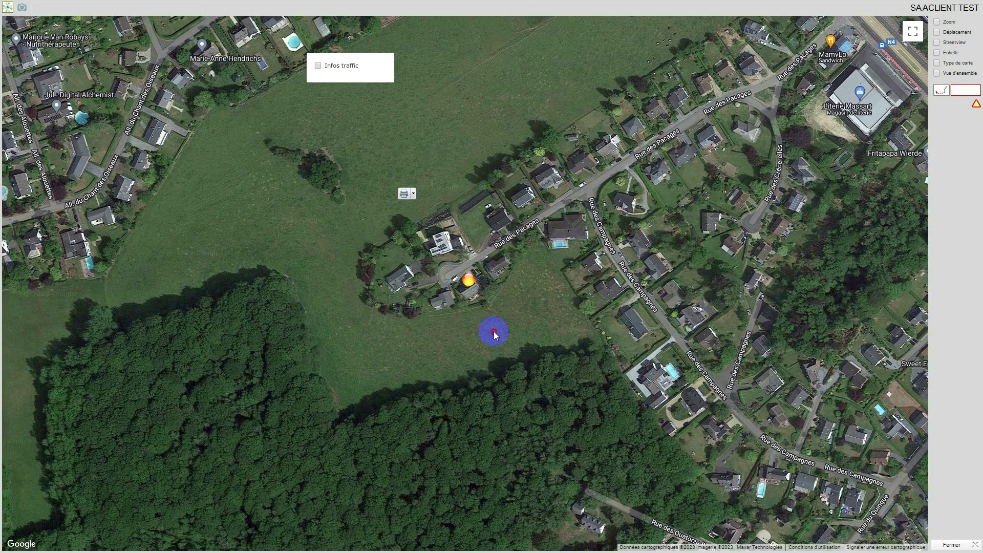
{"action": "mouse_move", "coordinate": [493, 330]}
{"action": "left_mouse_down"}
{"action": "mouse_move", "coordinate": [588, 367]}
{"action": "mouse_move", "coordinate": [557, 373]}
{"action": "mouse_move", "coordinate": [544, 399]}
{"action": "left_mouse_up"}
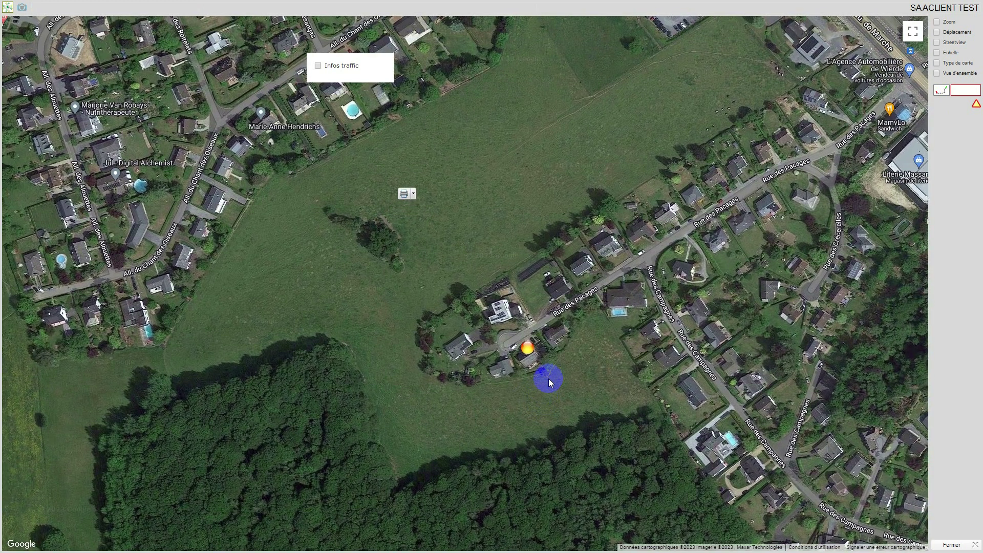
{"action": "scroll", "coordinate": [552, 371], "scroll_direction": "up", "scroll_amount": 1}
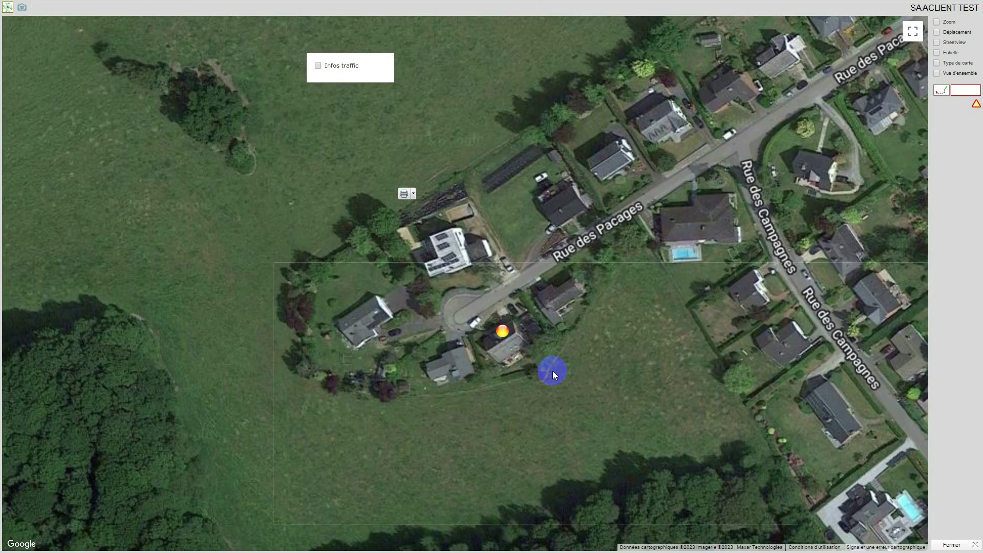
{"action": "scroll", "coordinate": [552, 368], "scroll_direction": "down", "scroll_amount": 1}
{"action": "scroll", "coordinate": [552, 368], "scroll_direction": "up", "scroll_amount": 1}
{"action": "scroll", "coordinate": [552, 367], "scroll_direction": "up", "scroll_amount": 2}
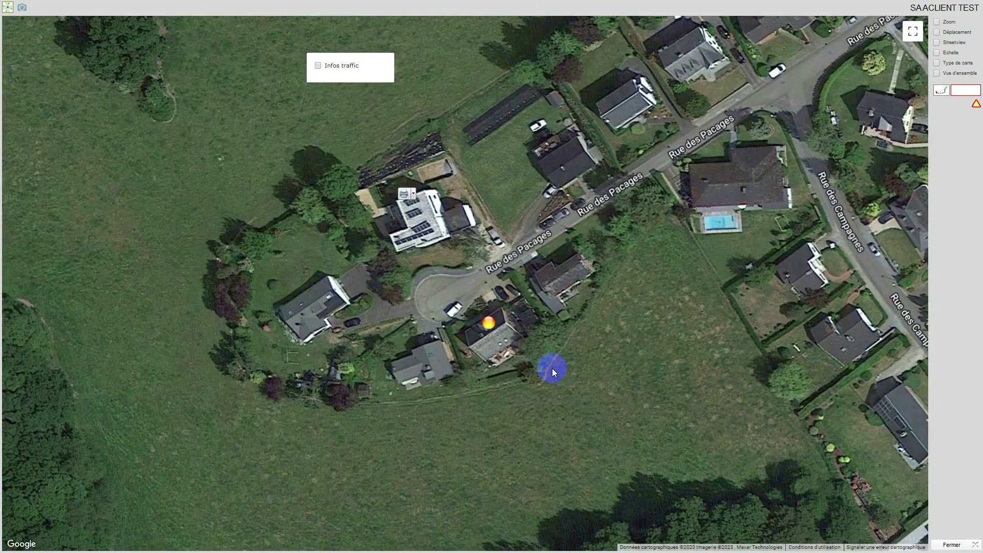
{"action": "left_click_drag", "start_coordinate": [552, 367], "coordinate": [581, 338]}
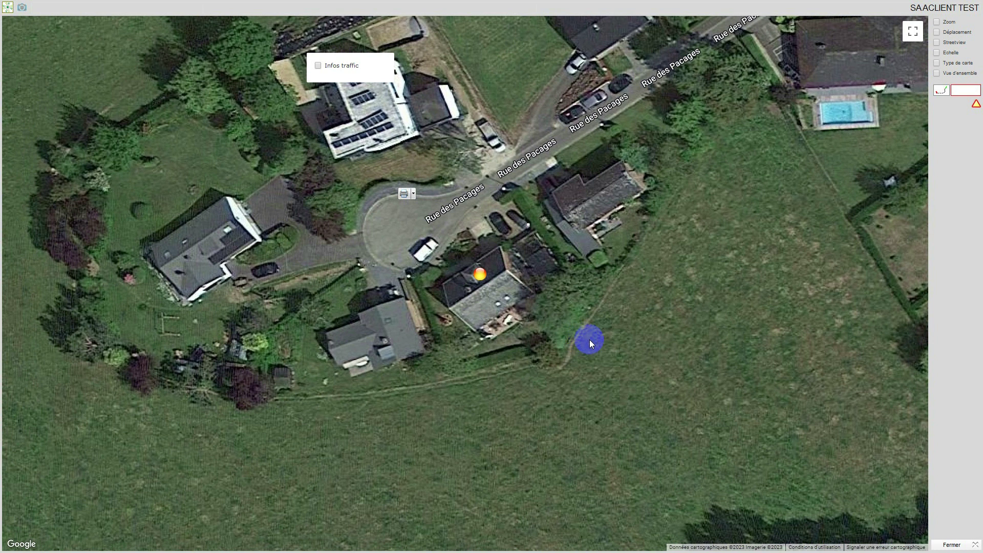
{"action": "left_click", "coordinate": [952, 545]}
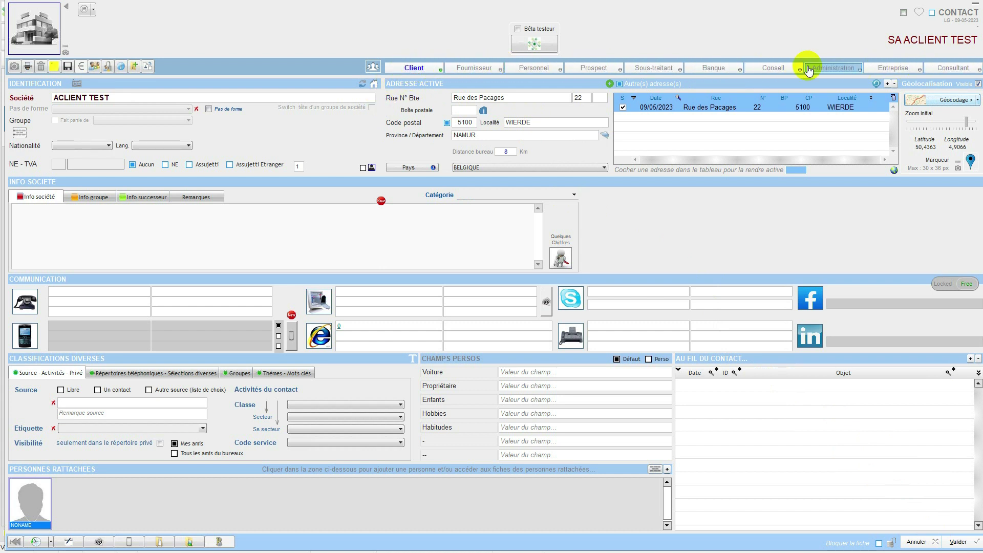
Step: Open the Fiche Client of SA ACLIENT TEST from the Client tab
{"action": "left_click", "coordinate": [414, 69]}
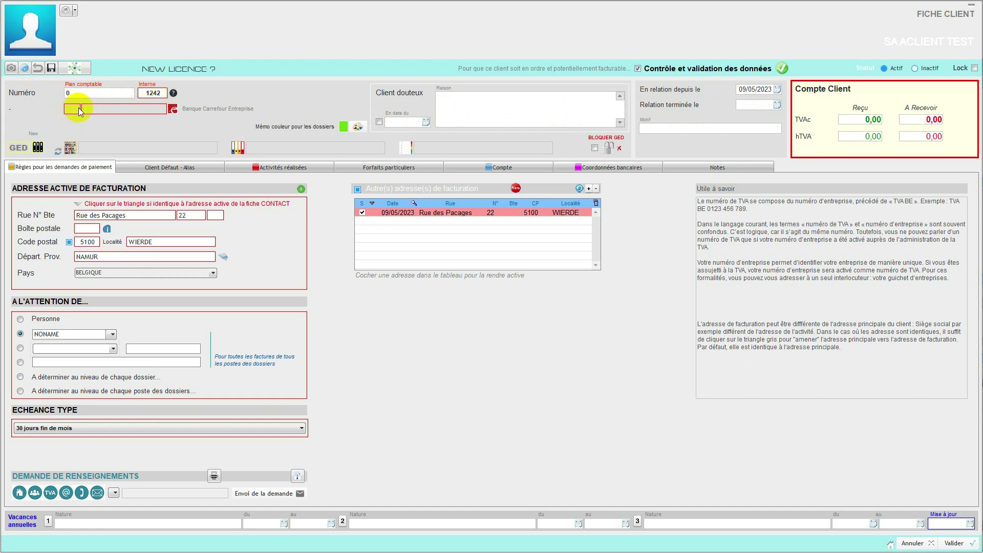
{"action": "left_click", "coordinate": [174, 109]}
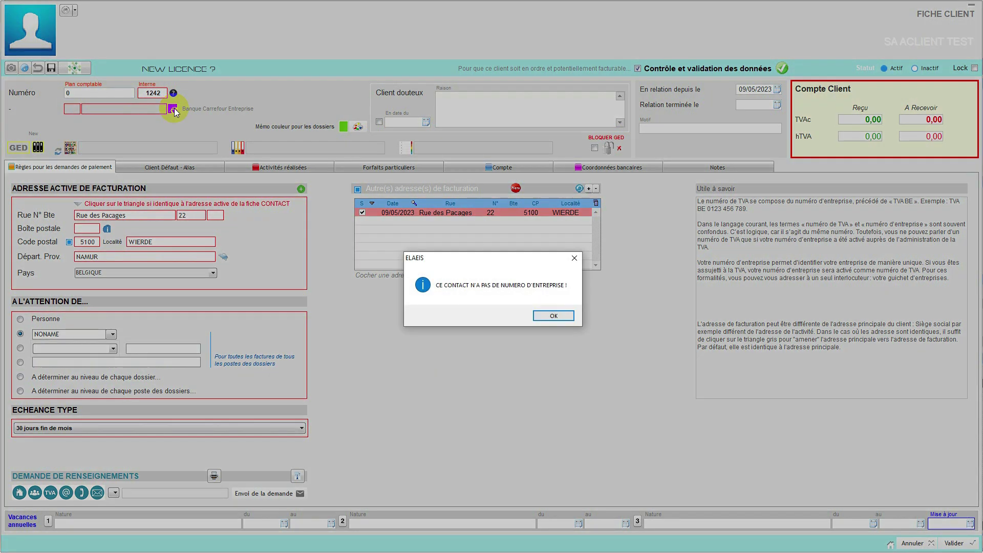
{"action": "left_click", "coordinate": [561, 317]}
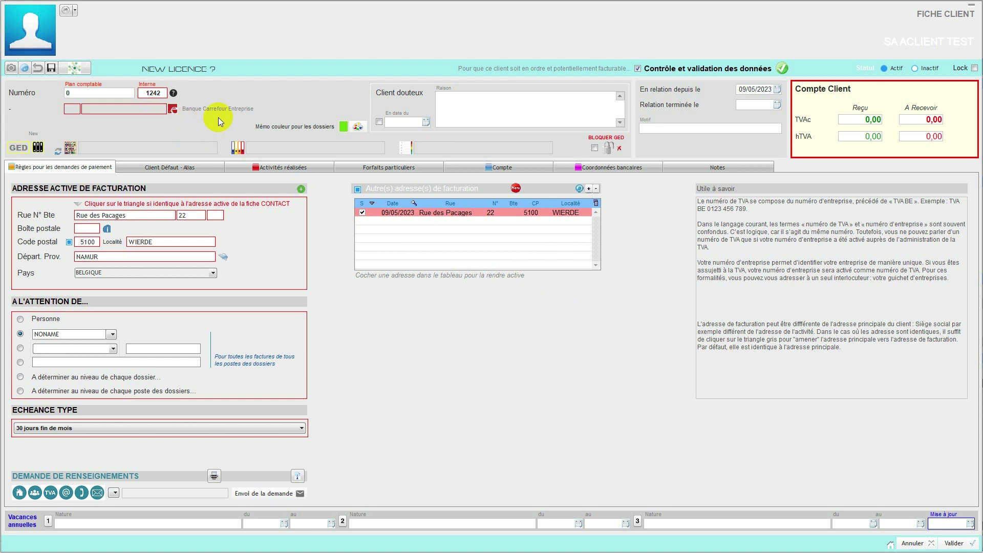
{"action": "left_click", "coordinate": [379, 122]}
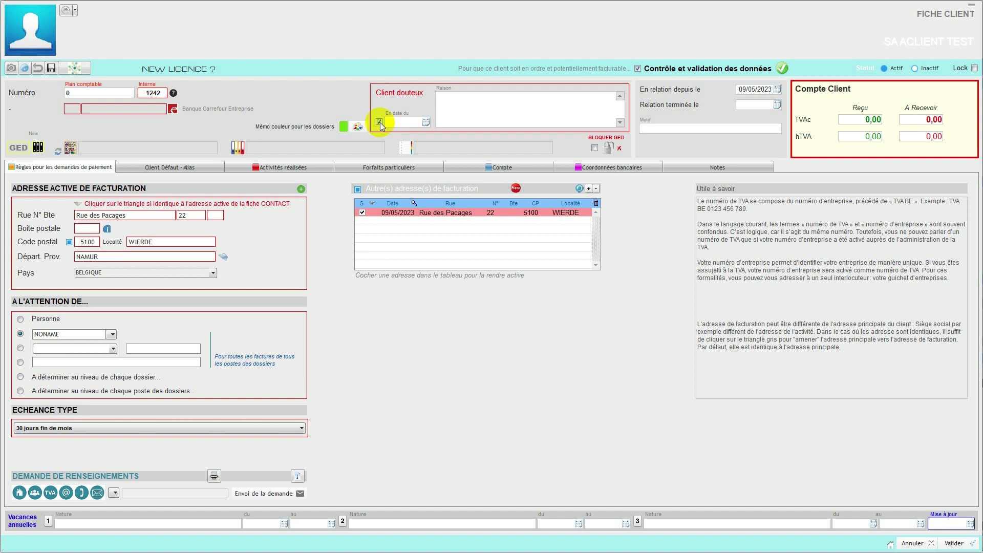
{"action": "left_click", "coordinate": [380, 122]}
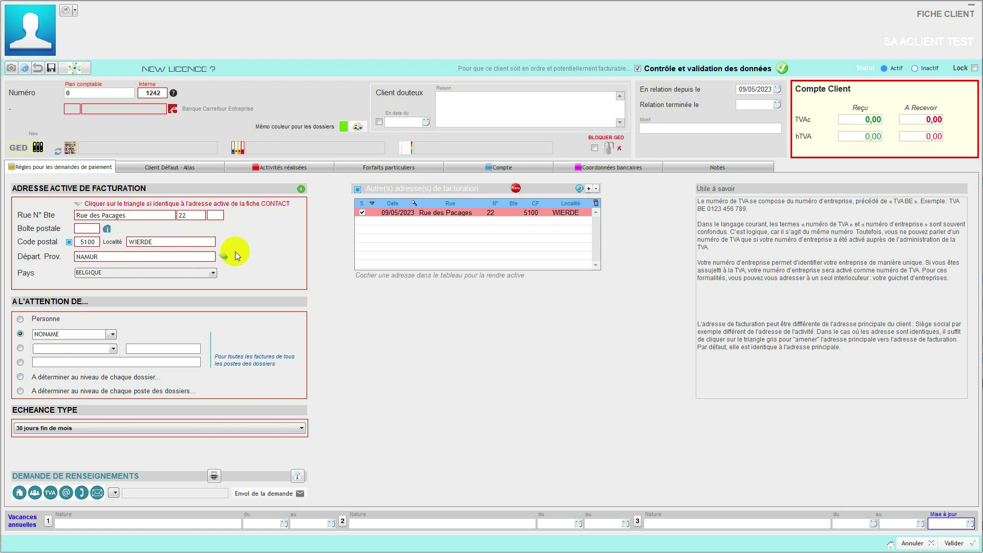
Step: Try addressing invoices to a specific attached person, keeping NONAME as addressee
{"action": "left_click", "coordinate": [153, 242]}
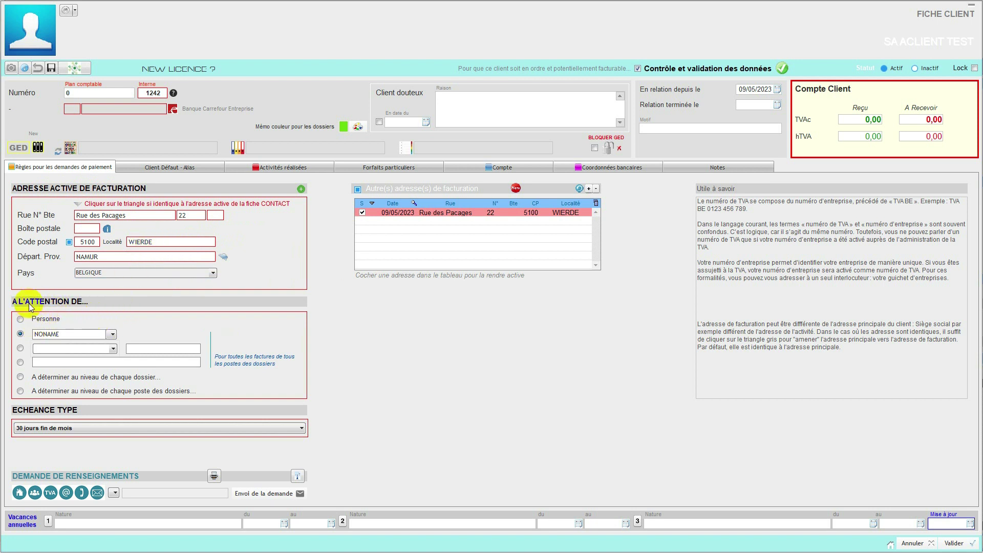
{"action": "left_click", "coordinate": [20, 320]}
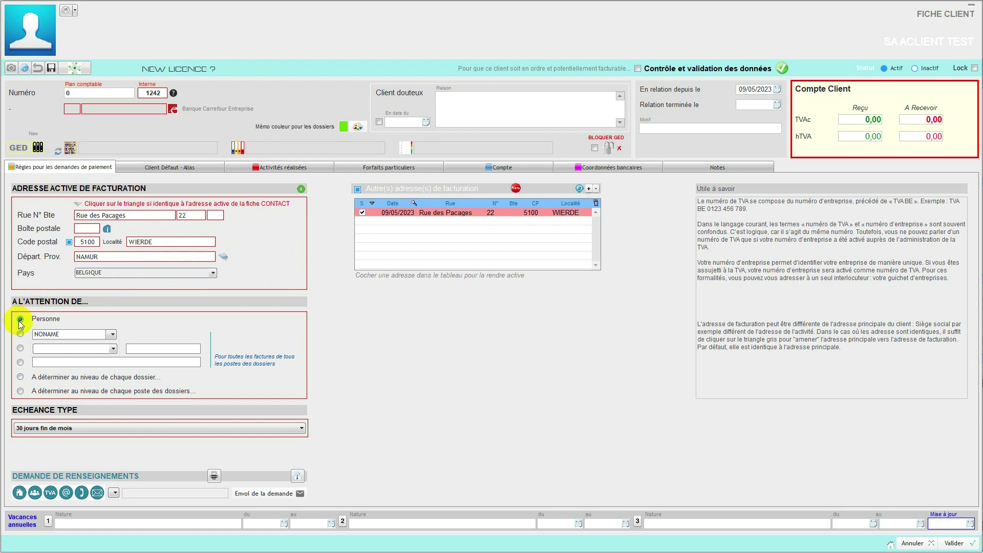
{"action": "left_click", "coordinate": [20, 333]}
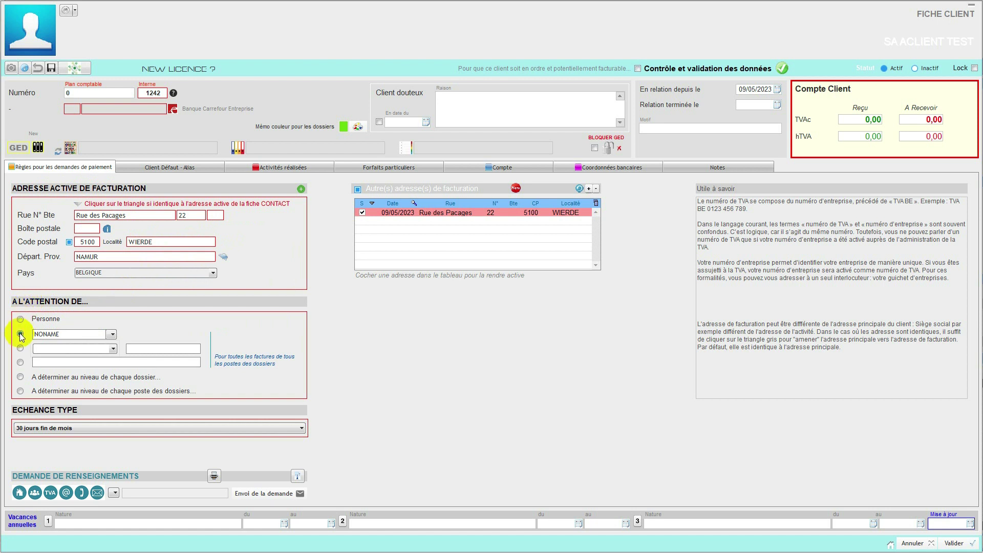
{"action": "left_click", "coordinate": [111, 334]}
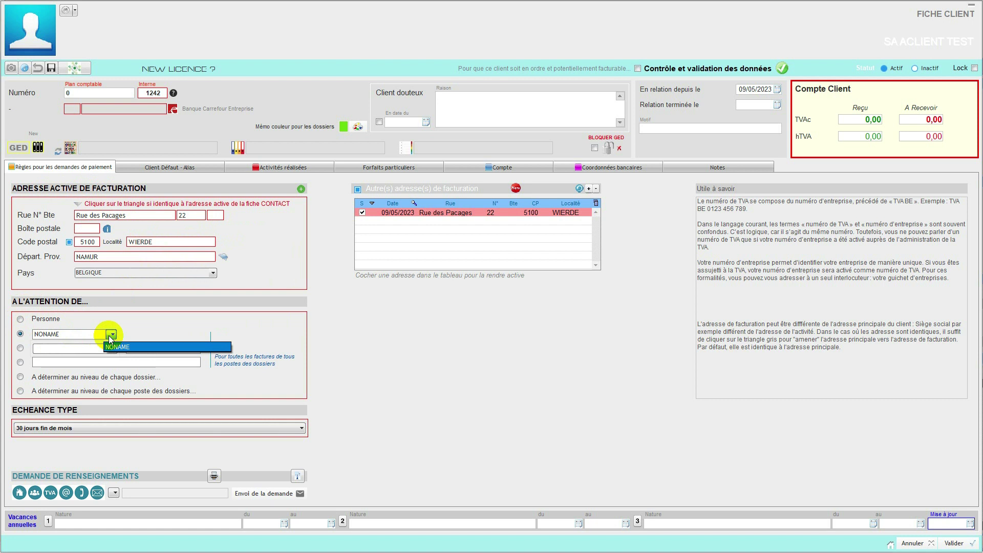
{"action": "left_click", "coordinate": [108, 336]}
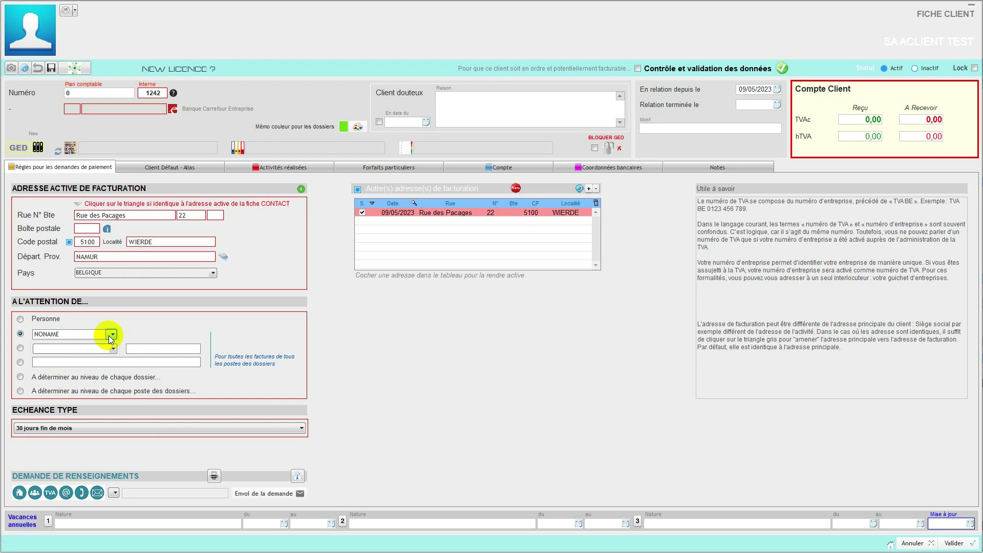
Step: Try a titled named recipient instead: Madame with a typed surname
{"action": "left_click", "coordinate": [22, 350]}
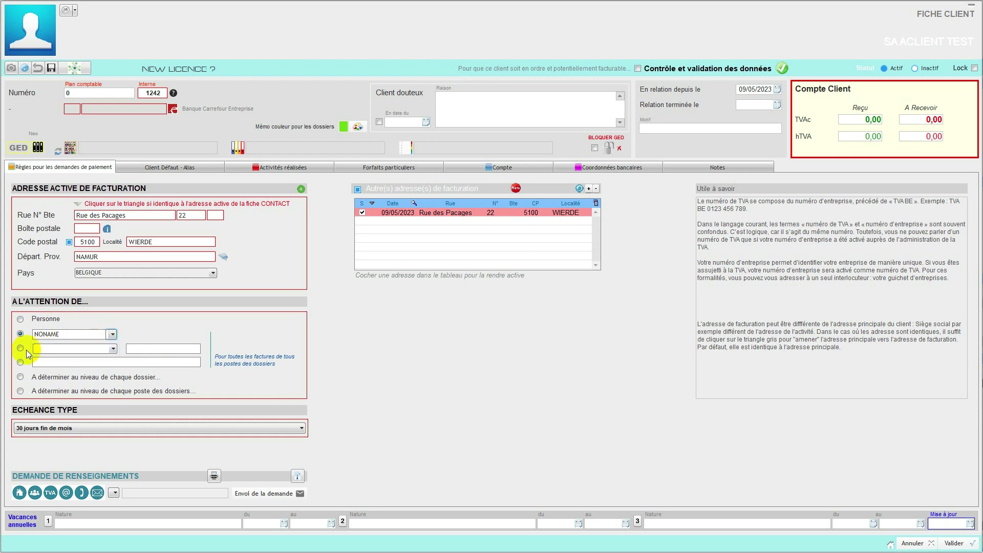
{"action": "left_click", "coordinate": [112, 349]}
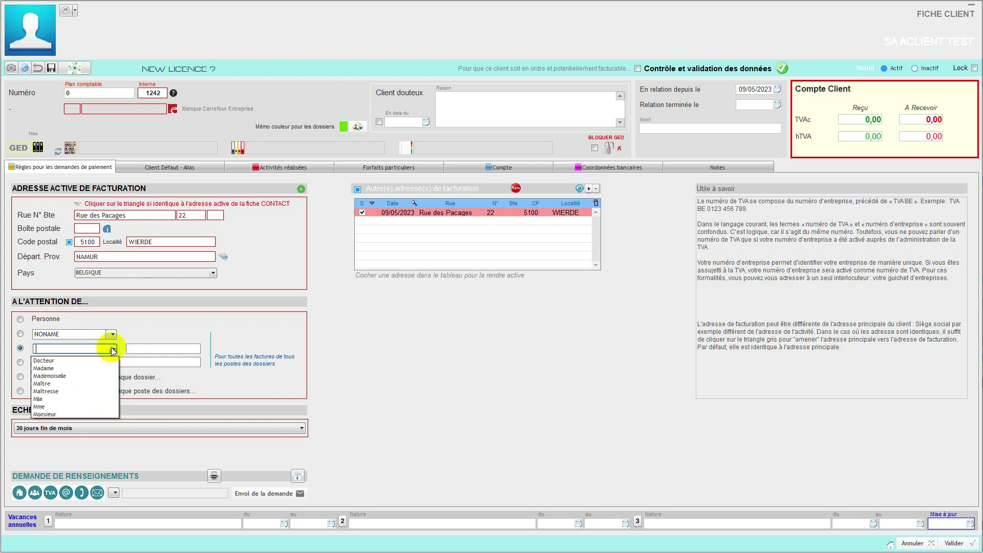
{"action": "left_click", "coordinate": [64, 370]}
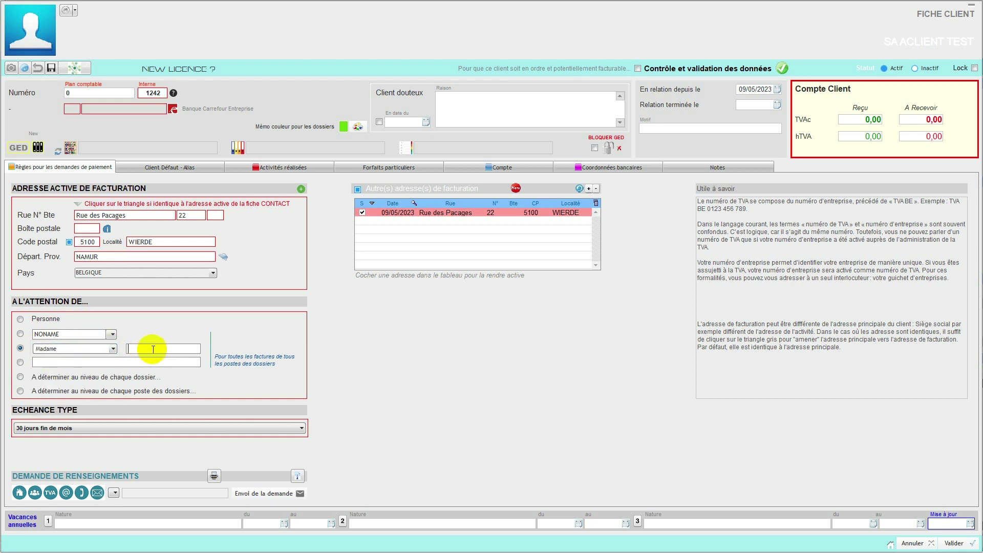
{"action": "left_click", "coordinate": [153, 349]}
{"action": "type", "text": "Volont"}
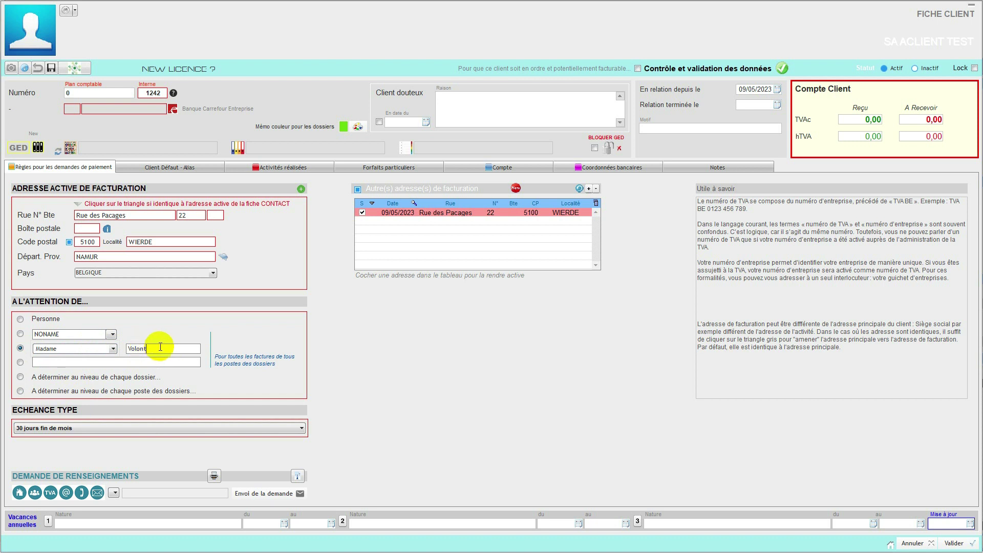
Step: Try free-text 'Service compta', then per-file, finally settling on per-file-item recipient
{"action": "left_click", "coordinate": [20, 362]}
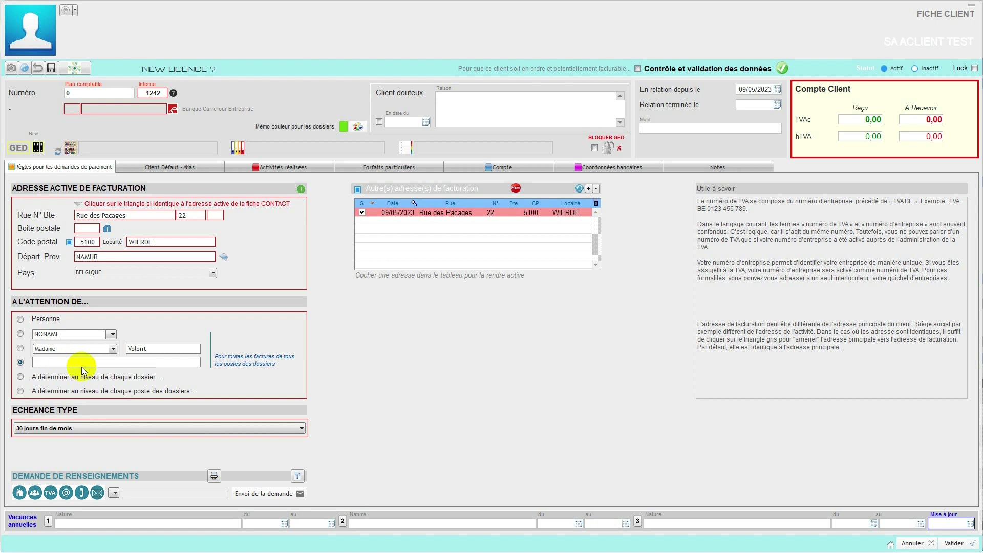
{"action": "type", "text": "Service compta"}
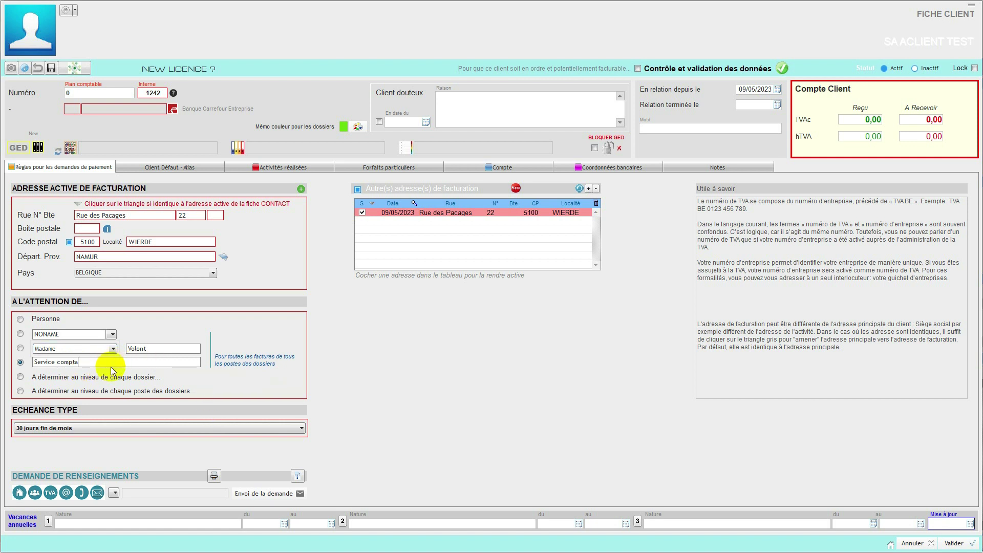
{"action": "left_click", "coordinate": [21, 379]}
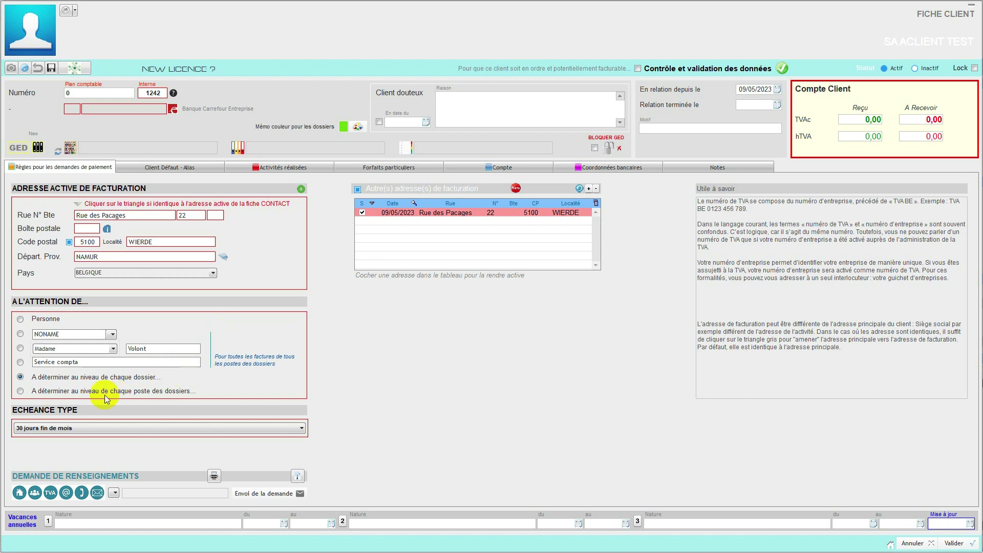
{"action": "left_click", "coordinate": [20, 391]}
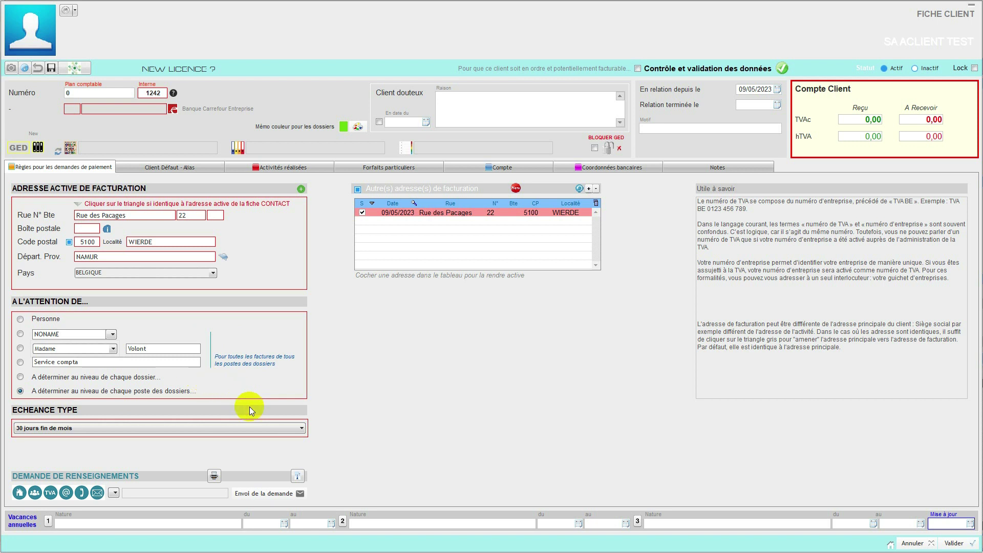
{"action": "left_click", "coordinate": [302, 430]}
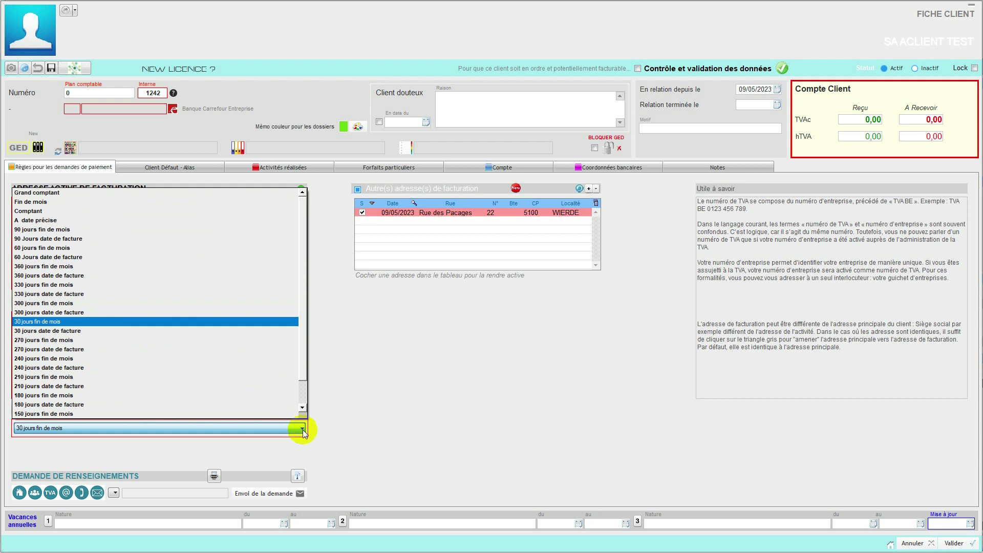
{"action": "left_click", "coordinate": [67, 322]}
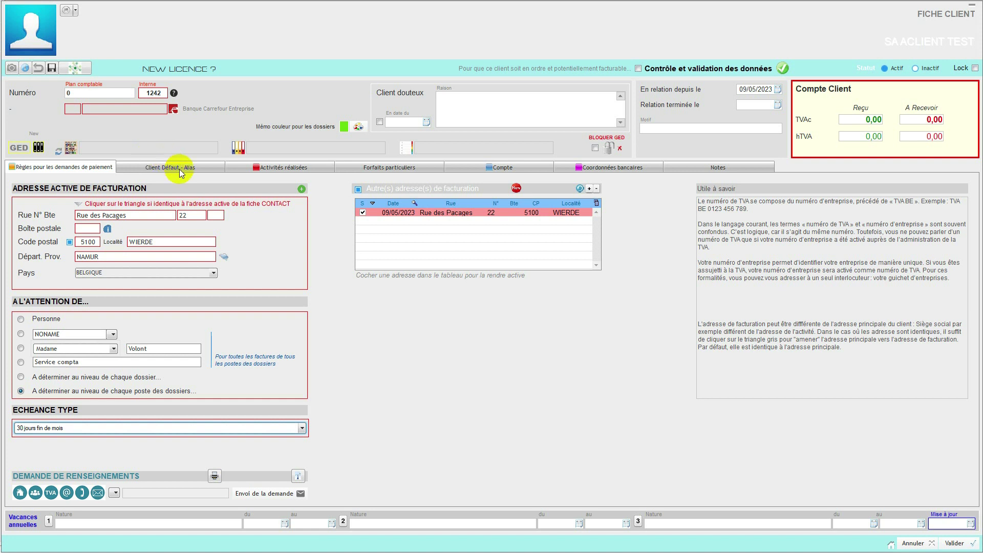
Step: Save the client sheet, accept the incomplete-data warning with OUI, and reopen it
{"action": "left_click", "coordinate": [949, 544]}
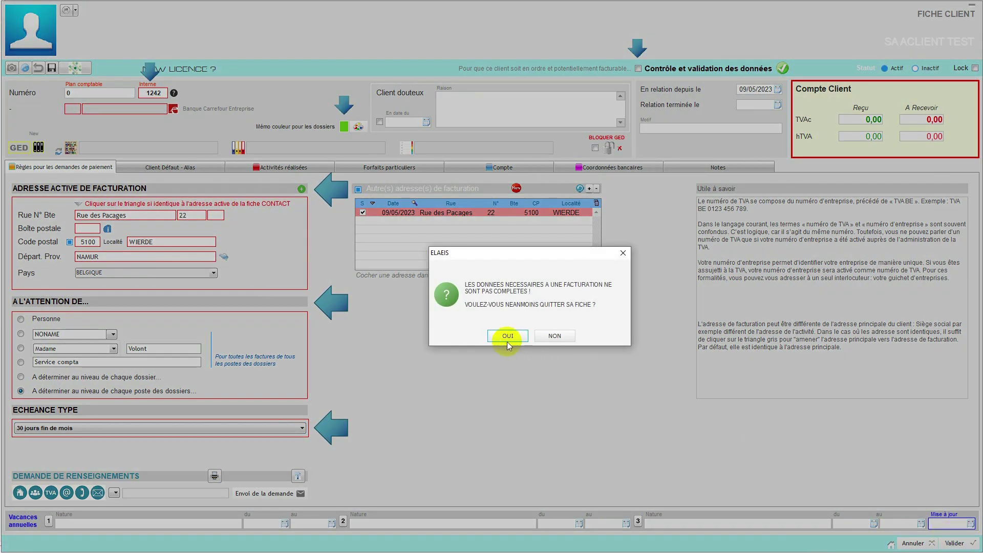
{"action": "left_click", "coordinate": [506, 337]}
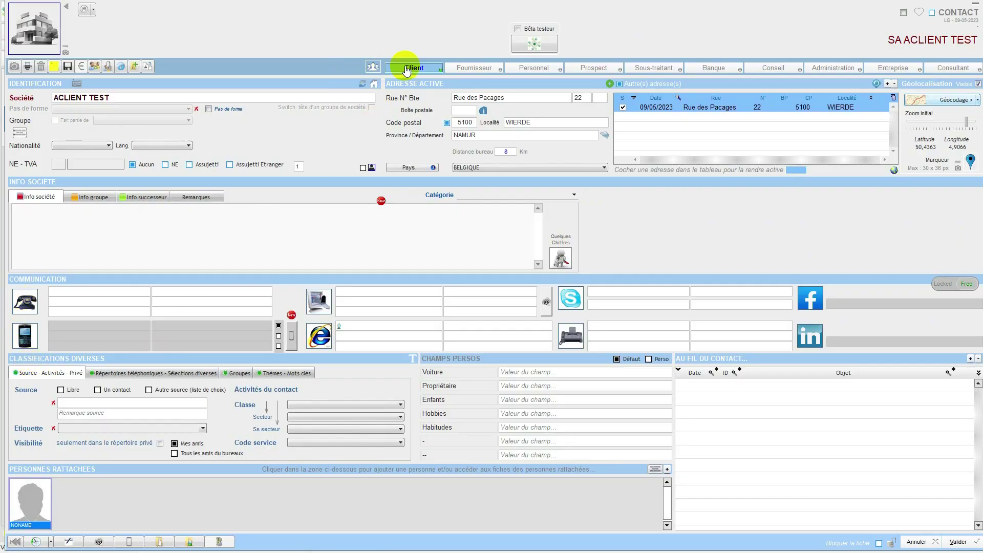
{"action": "left_click", "coordinate": [426, 71]}
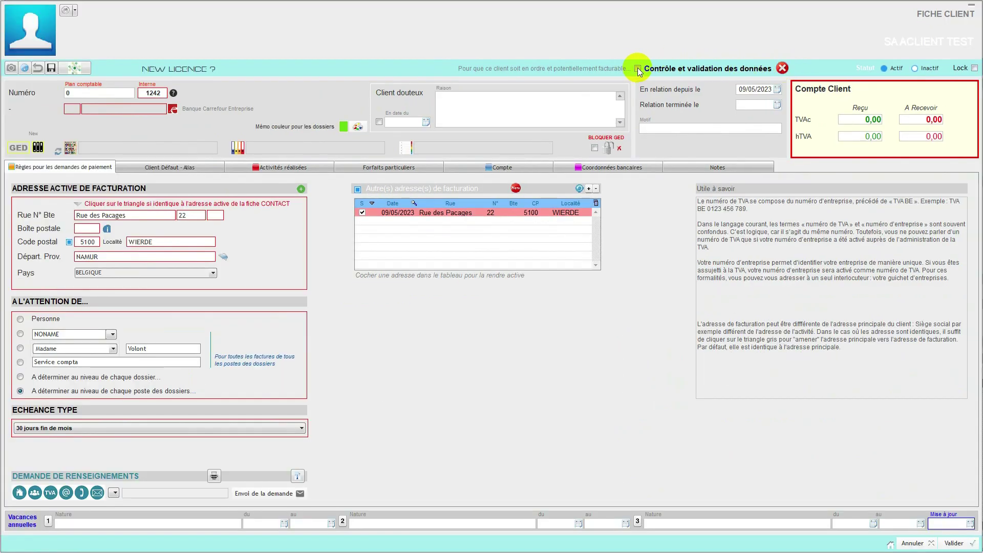
Step: Tick 'Contrôle et validation des données' and save the Fiche Client
{"action": "left_click", "coordinate": [638, 68]}
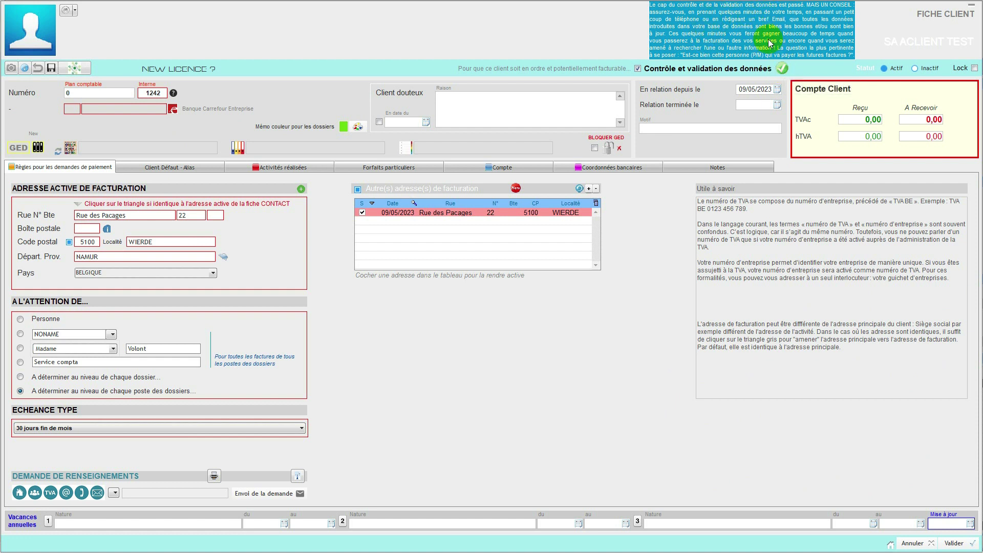
{"action": "left_click", "coordinate": [947, 542]}
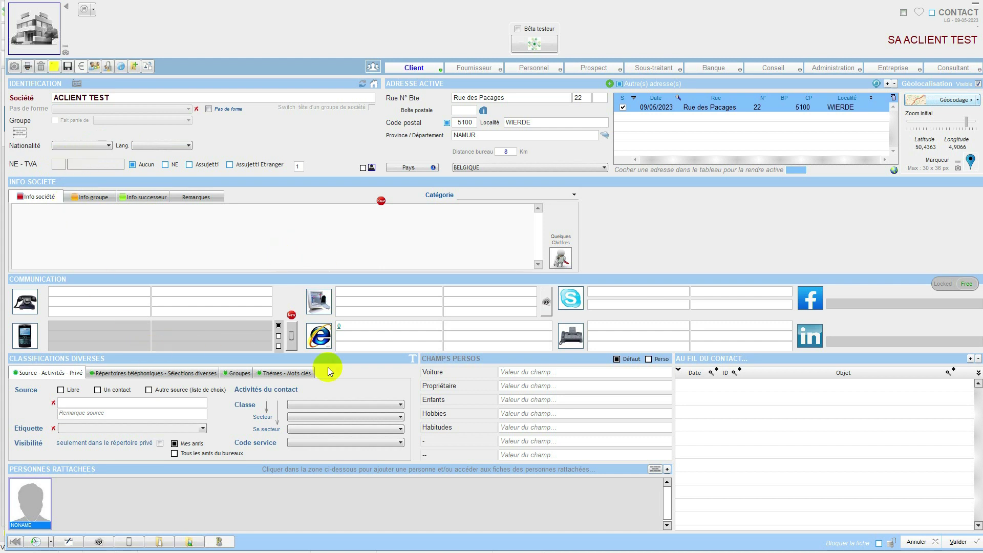
Step: Create an attached person with civility Monsieur, surname, first name and sex M
{"action": "left_click", "coordinate": [379, 497]}
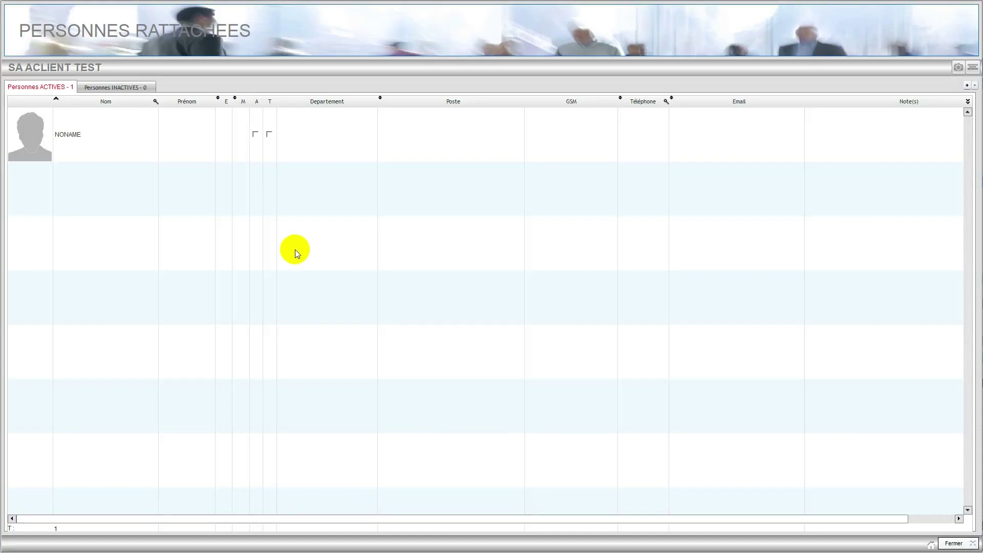
{"action": "left_click", "coordinate": [968, 87]}
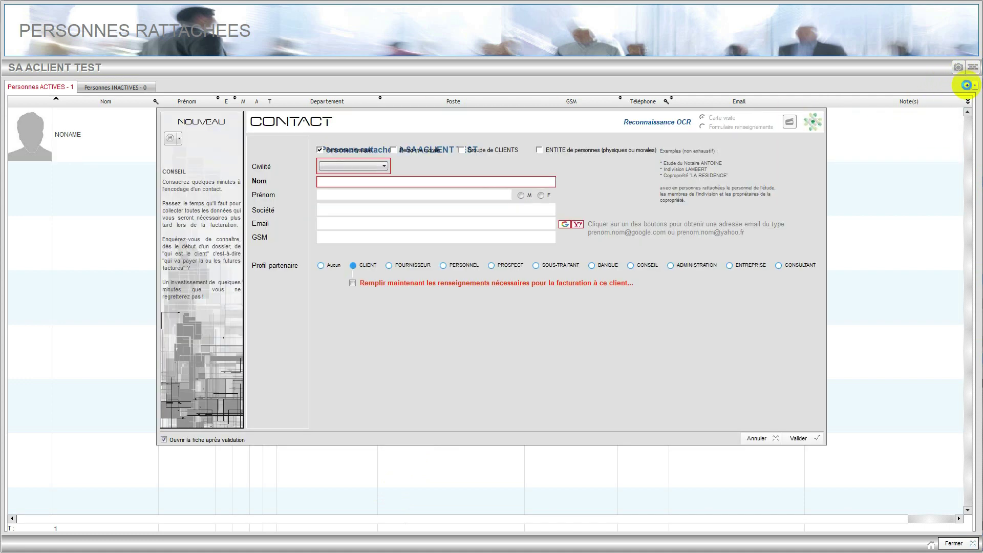
{"action": "left_click", "coordinate": [373, 166]}
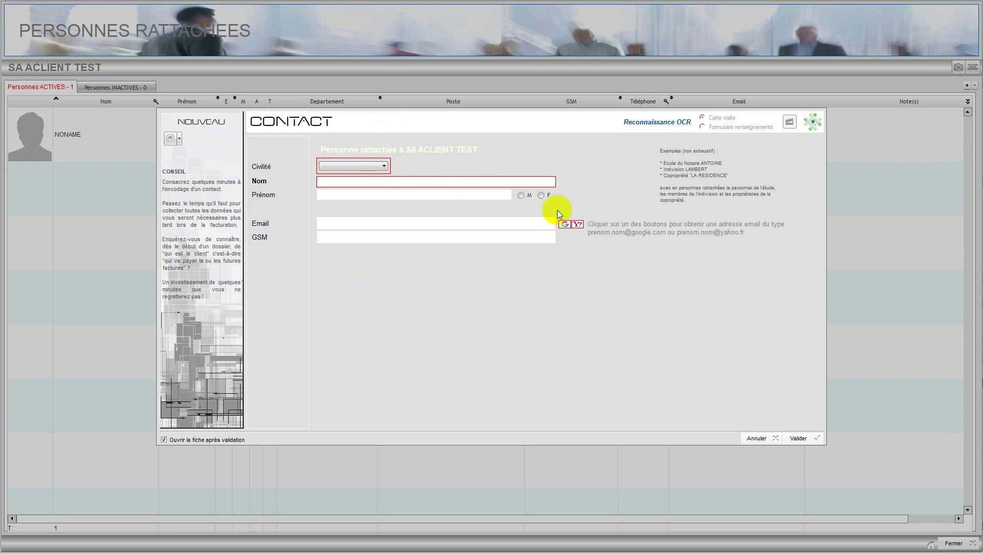
{"action": "left_click", "coordinate": [385, 165]}
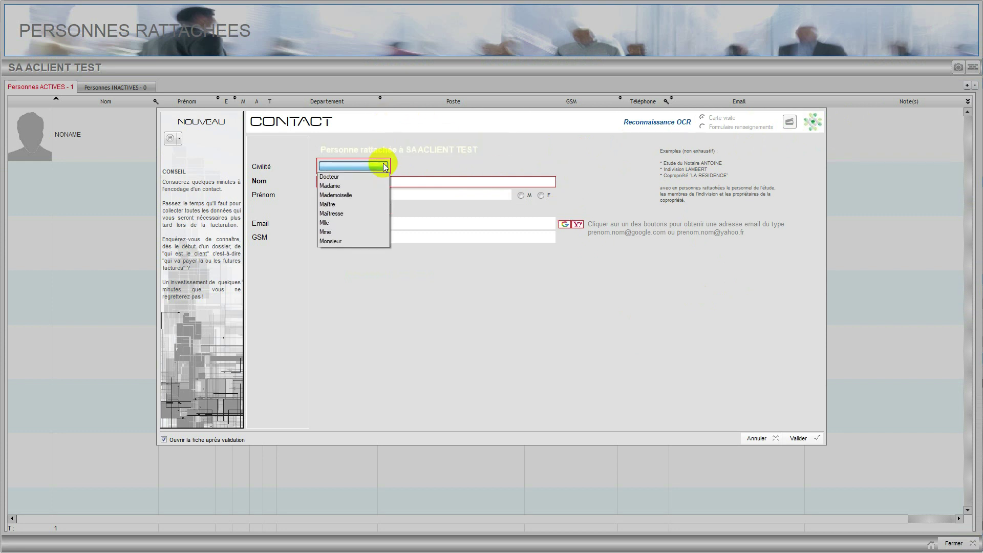
{"action": "left_click", "coordinate": [331, 240]}
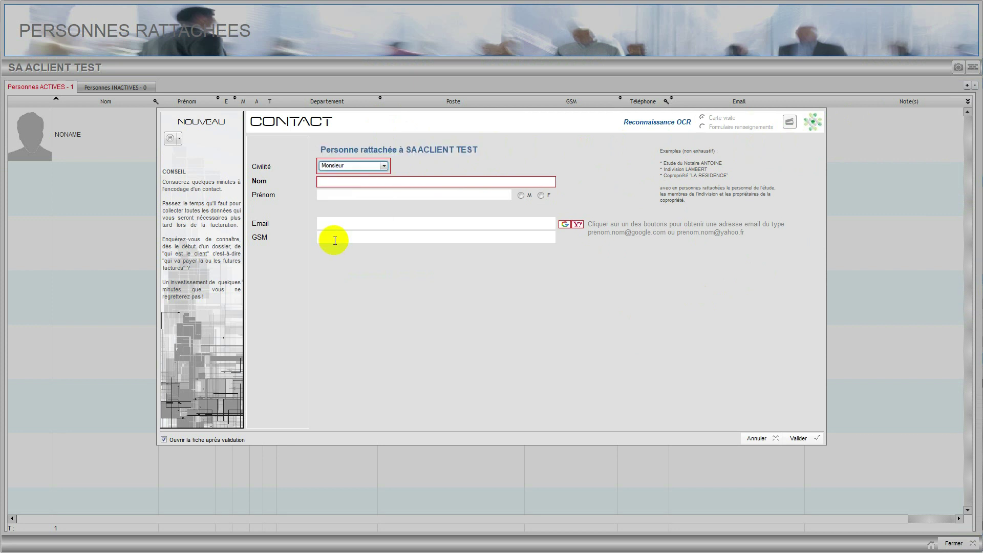
{"action": "left_click", "coordinate": [351, 182]}
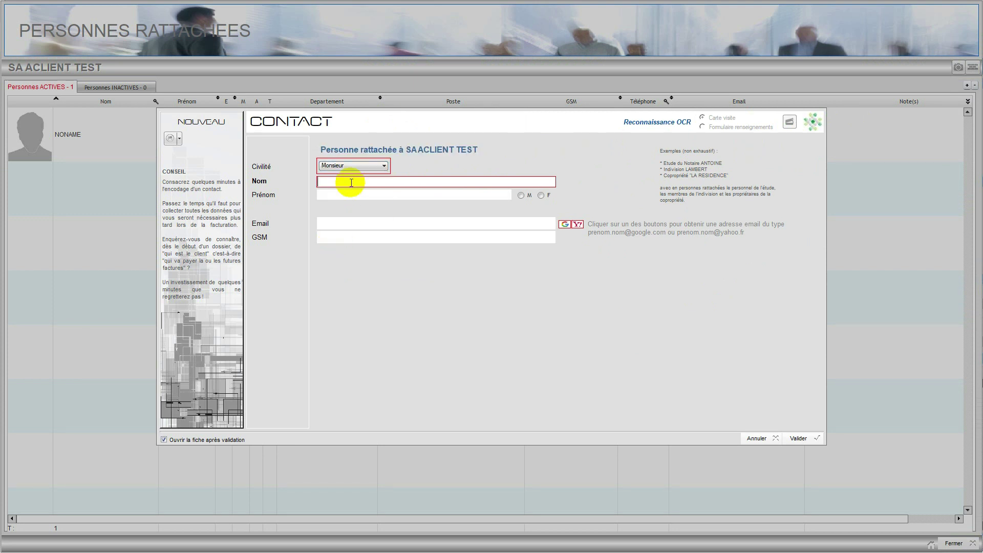
{"action": "type", "text": "RTIAL"}
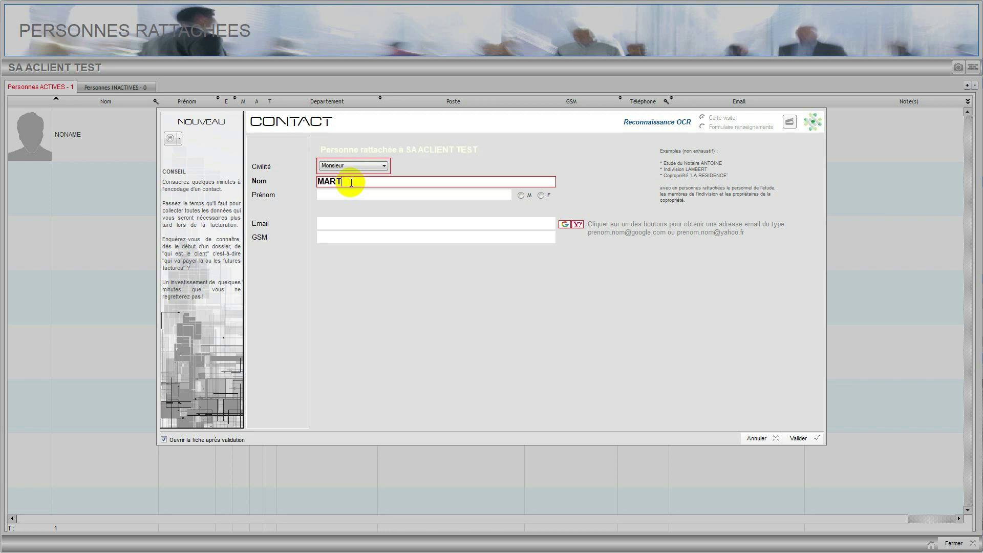
{"action": "left_click", "coordinate": [327, 195]}
{"action": "type", "text": "Jean"}
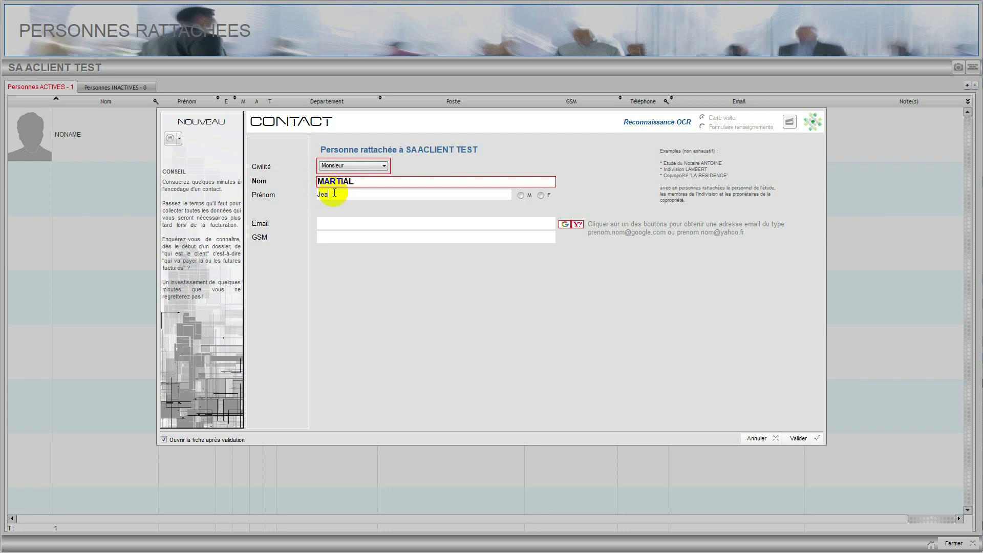
{"action": "left_click", "coordinate": [521, 195]}
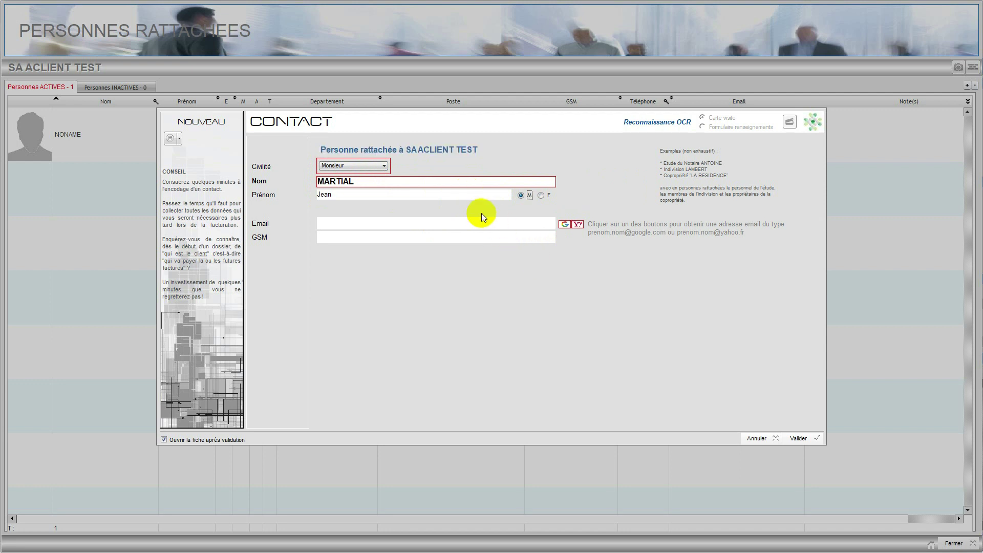
{"action": "left_click", "coordinate": [792, 440]}
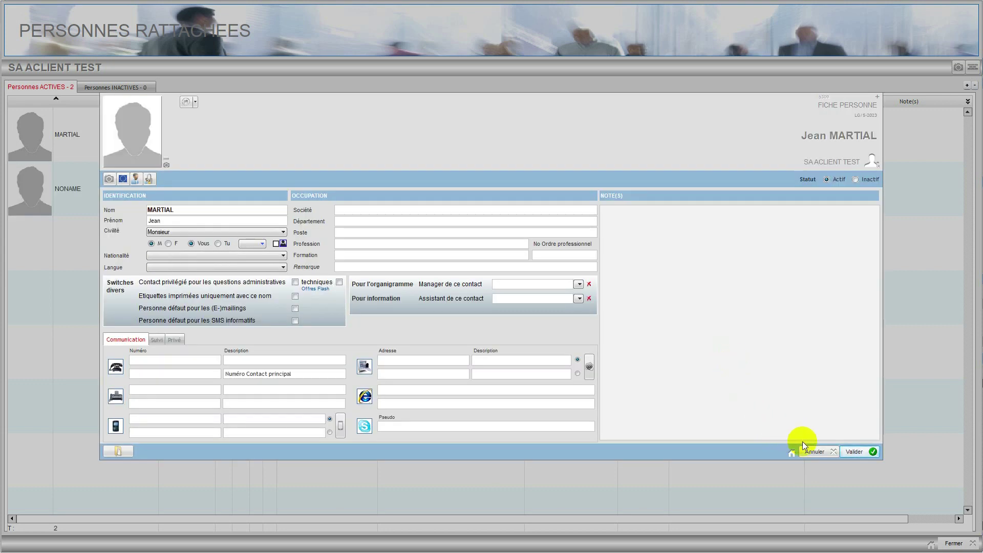
Step: Remove the NONAME placeholder from the attached persons and confirm the deletion
{"action": "left_click", "coordinate": [822, 452]}
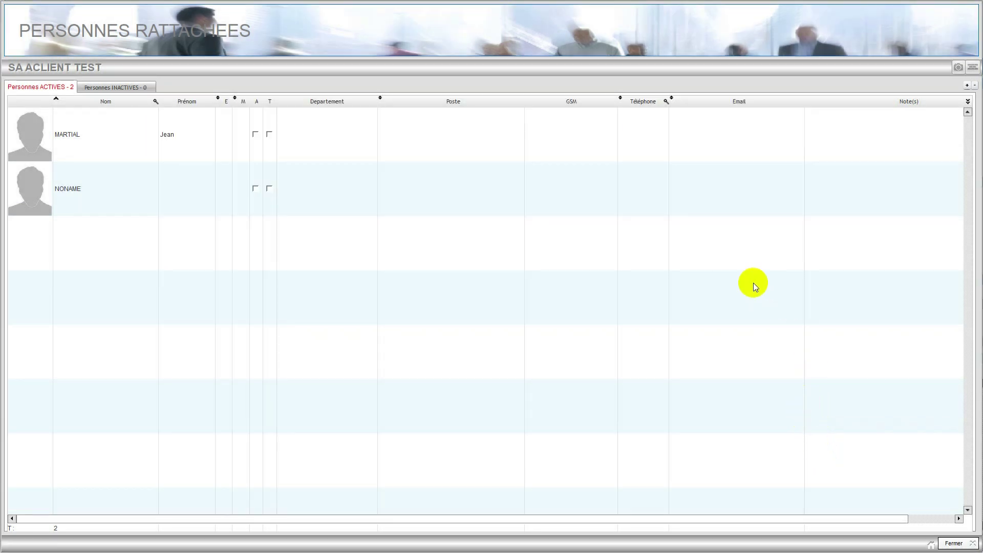
{"action": "double_click", "coordinate": [727, 196]}
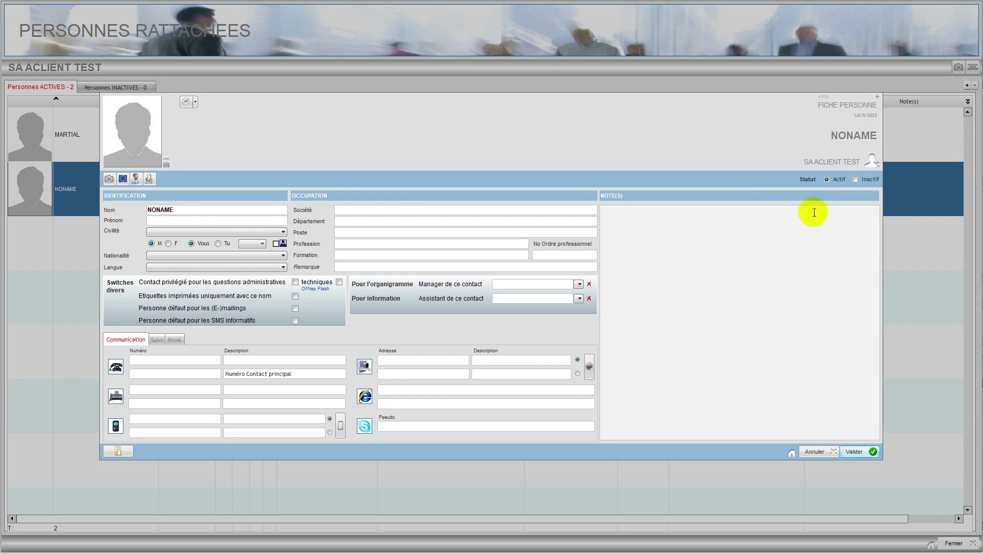
{"action": "left_click", "coordinate": [816, 452]}
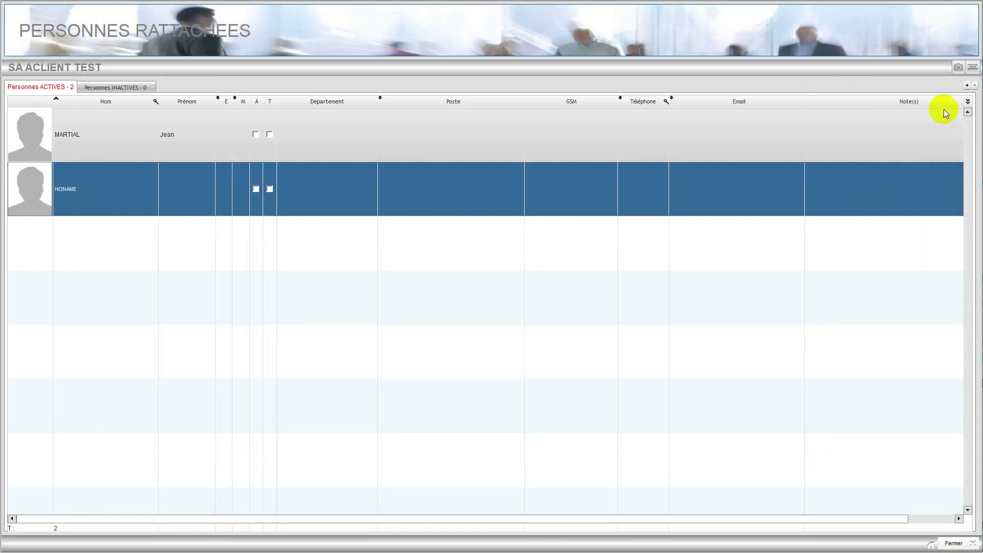
{"action": "left_click", "coordinate": [976, 86]}
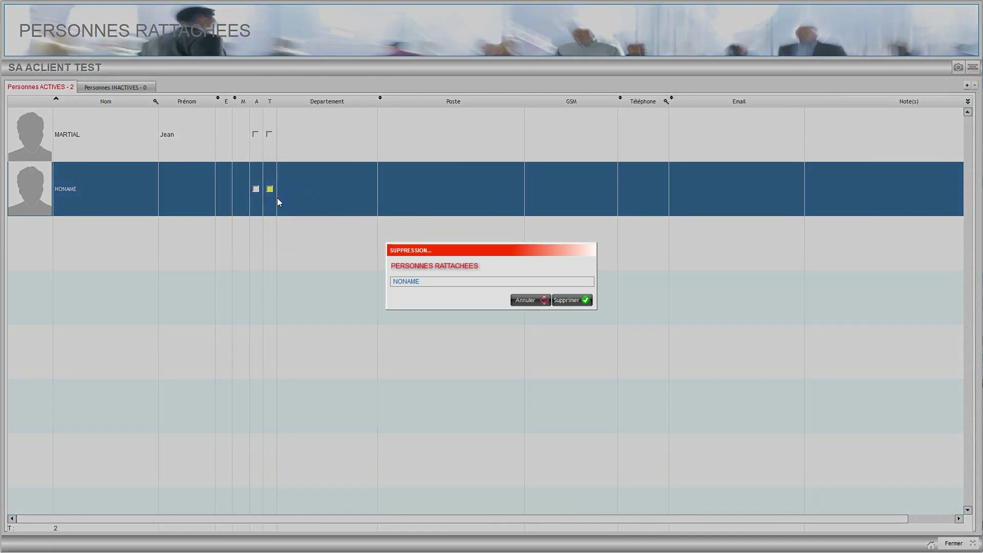
{"action": "left_click", "coordinate": [558, 301]}
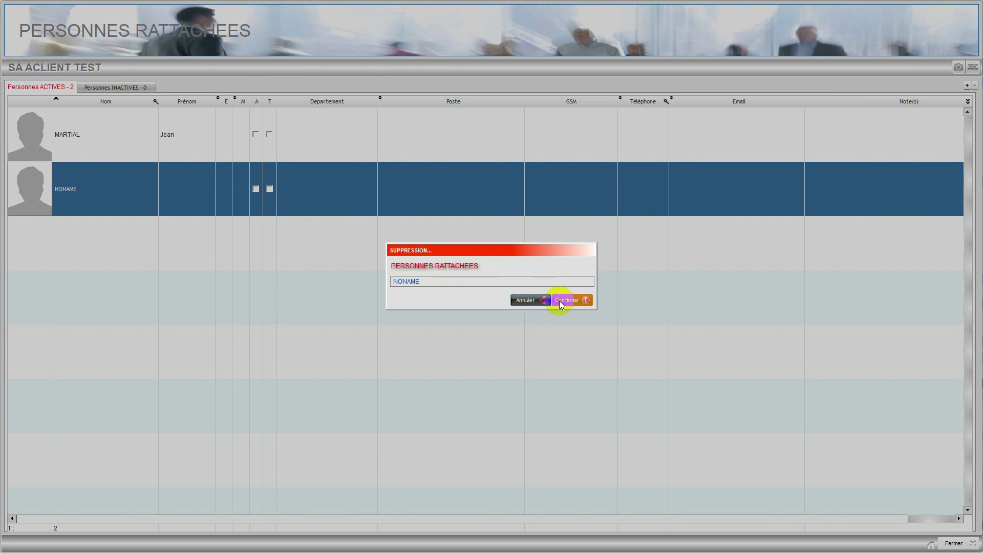
{"action": "left_click", "coordinate": [559, 300]}
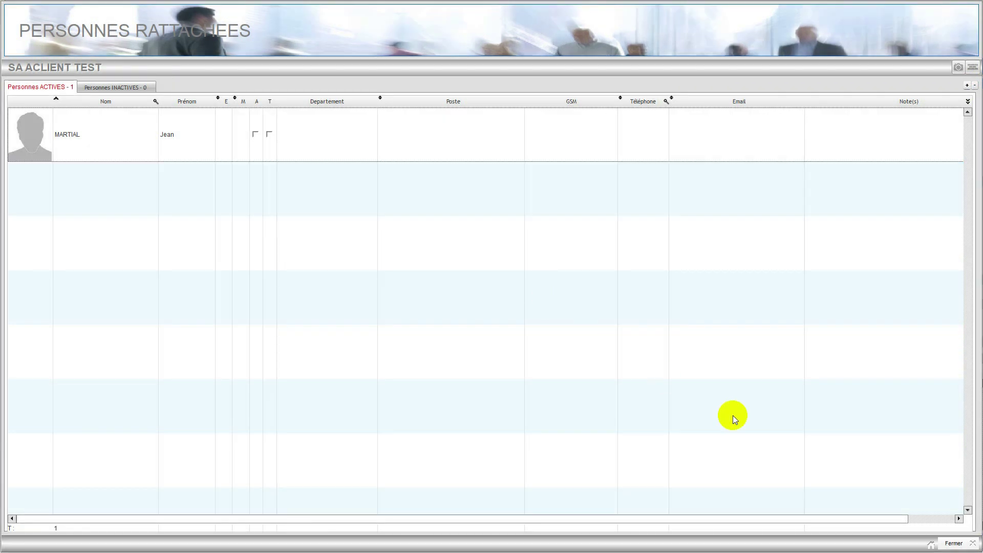
Step: Reopen the client sheet and select the new Monsieur as the specific invoice addressee
{"action": "left_click", "coordinate": [953, 544]}
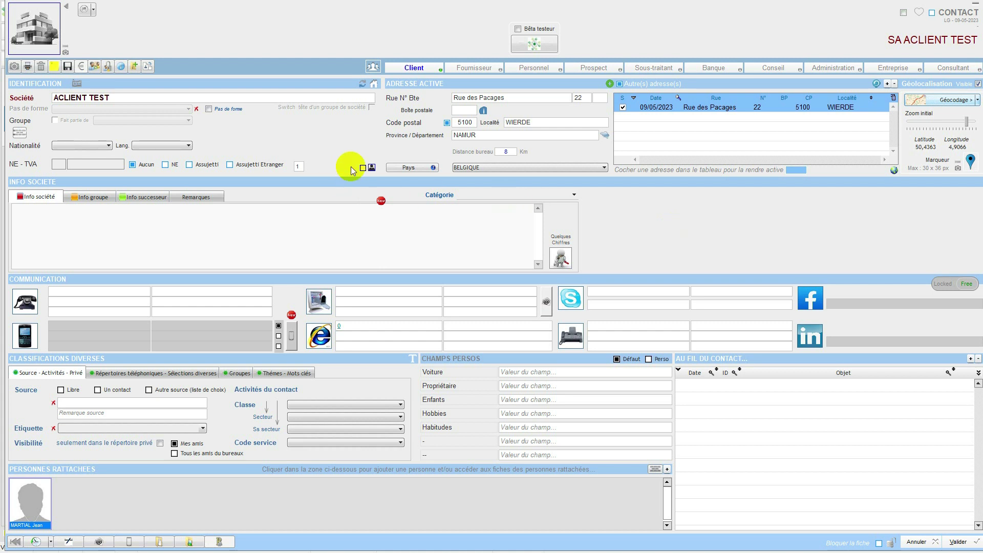
{"action": "left_click", "coordinate": [408, 68]}
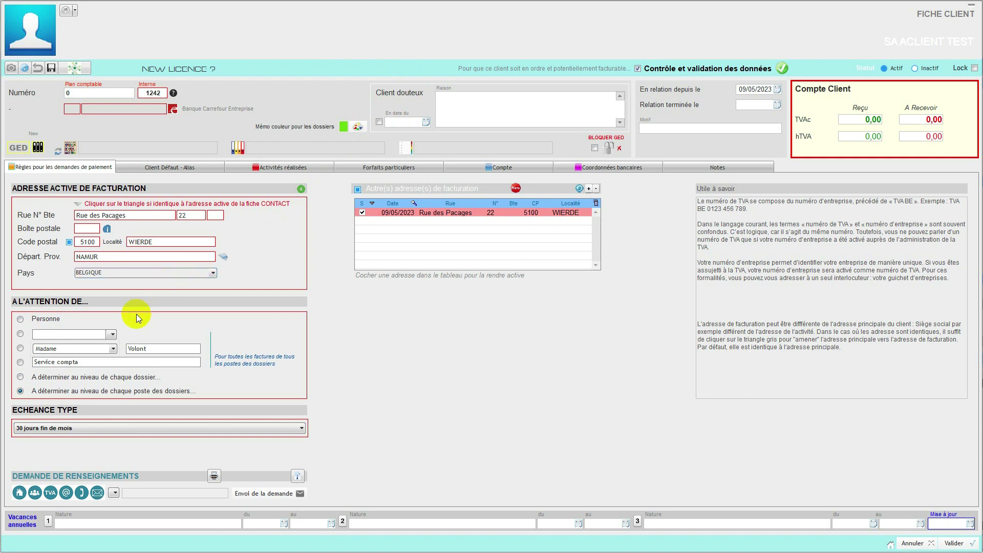
{"action": "left_click", "coordinate": [21, 333]}
{"action": "left_click", "coordinate": [112, 335]}
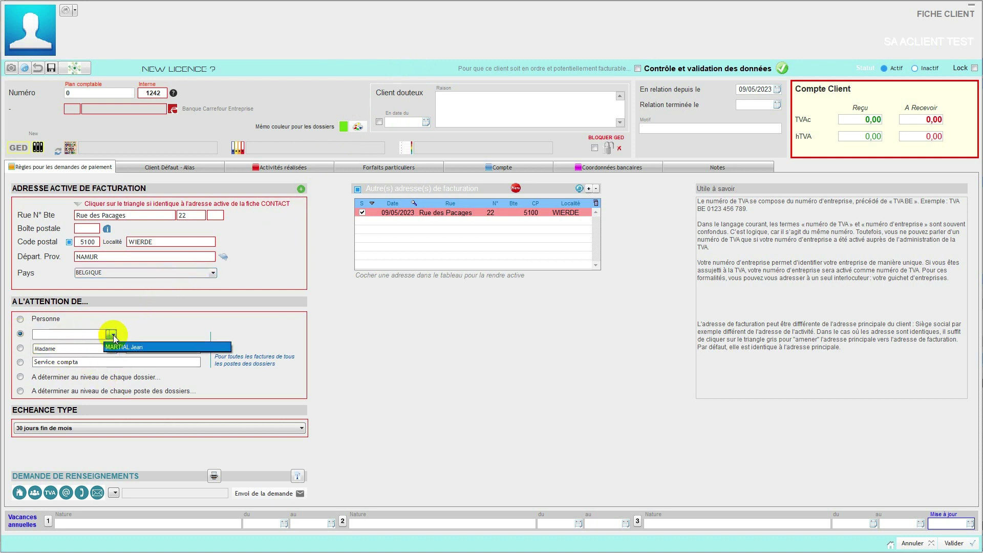
{"action": "left_click", "coordinate": [124, 349]}
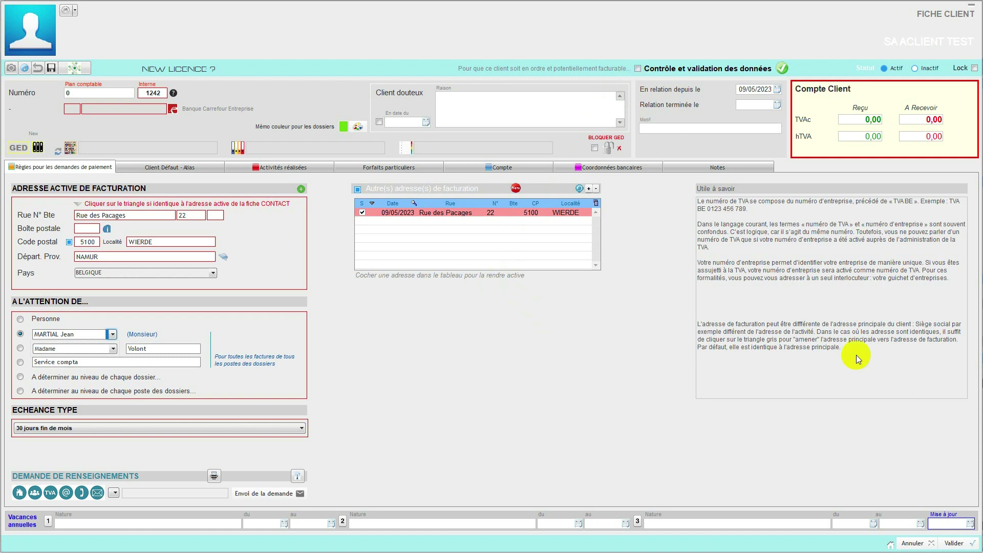
Step: Answer NON to the warning, tick 'Contrôle et validation des données', and validate again
{"action": "left_click", "coordinate": [948, 544]}
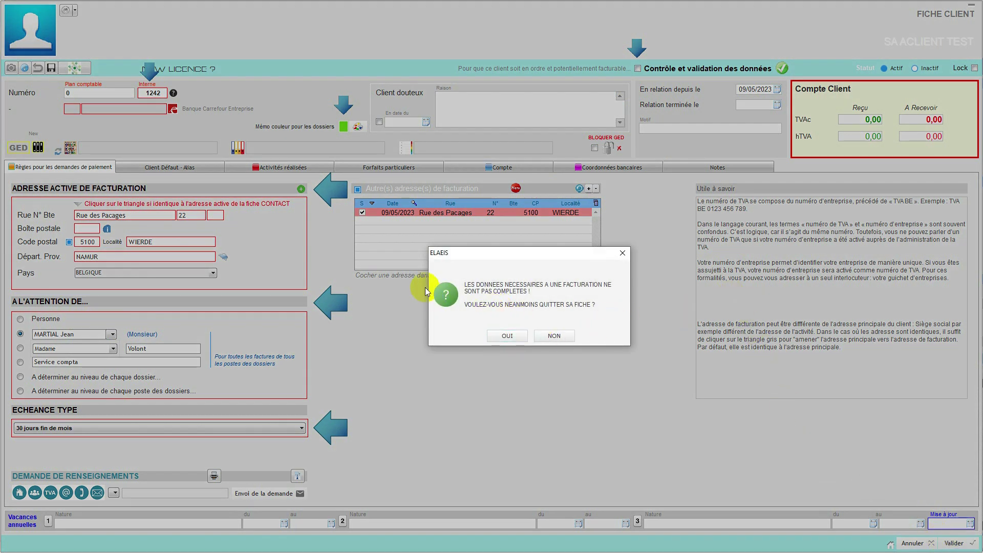
{"action": "left_click", "coordinate": [552, 336]}
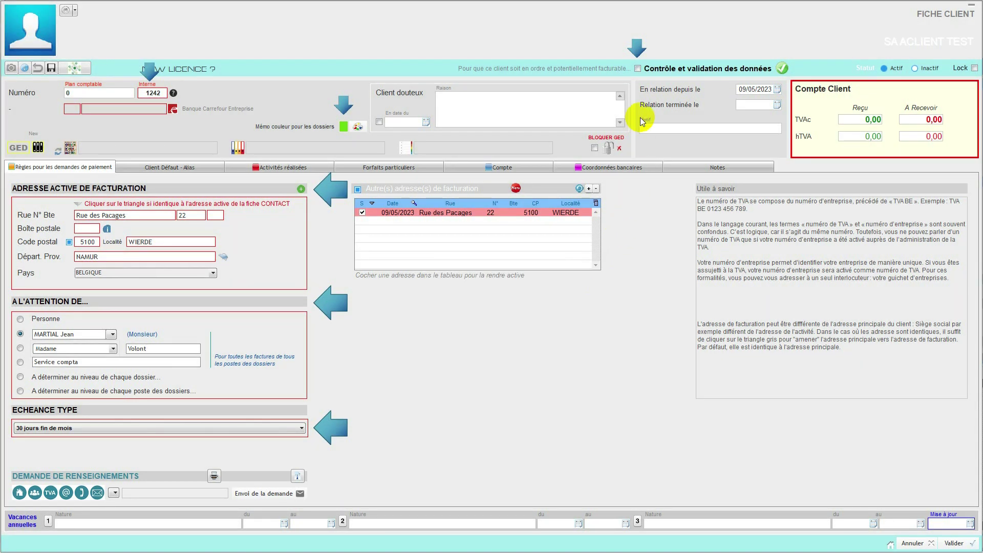
{"action": "left_click", "coordinate": [639, 68]}
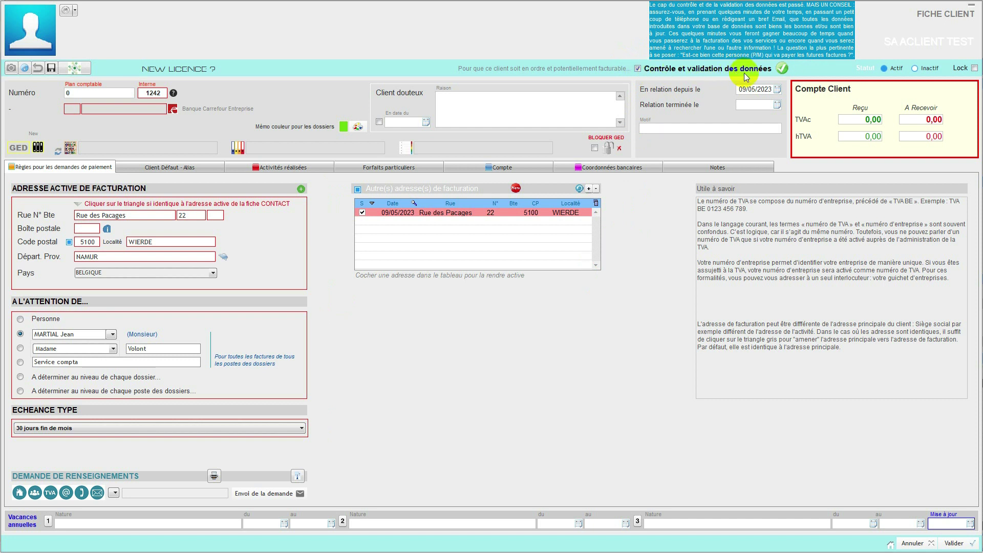
{"action": "left_click", "coordinate": [955, 543]}
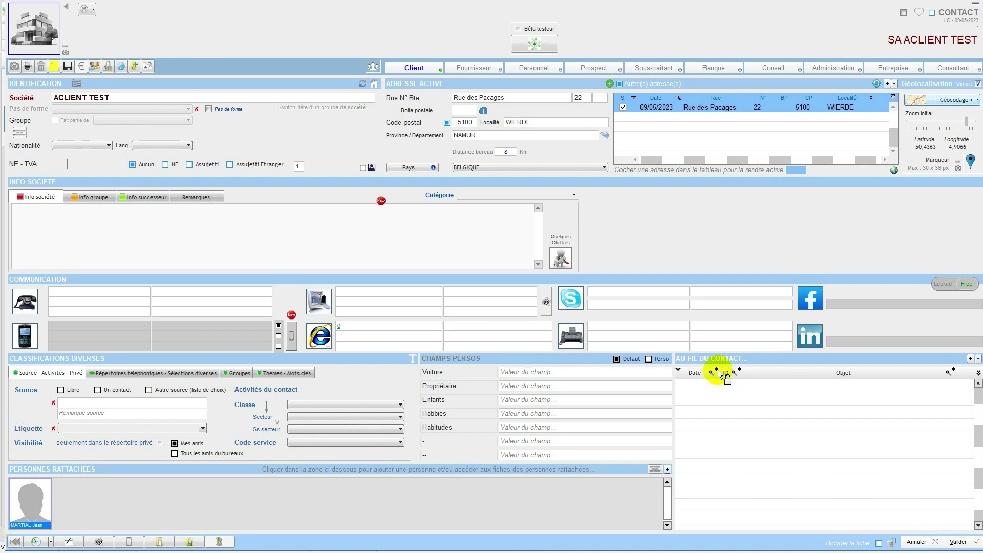
Step: Reopen the SA ACLIENT TEST client sheet via the Client tab and acknowledge the missing-email notice
{"action": "left_click", "coordinate": [408, 70]}
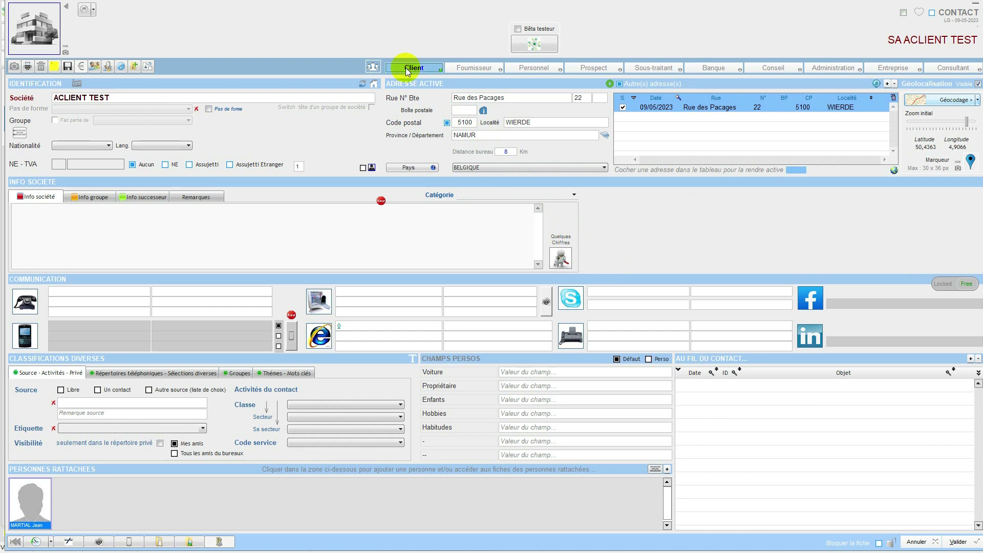
{"action": "left_click", "coordinate": [407, 70]}
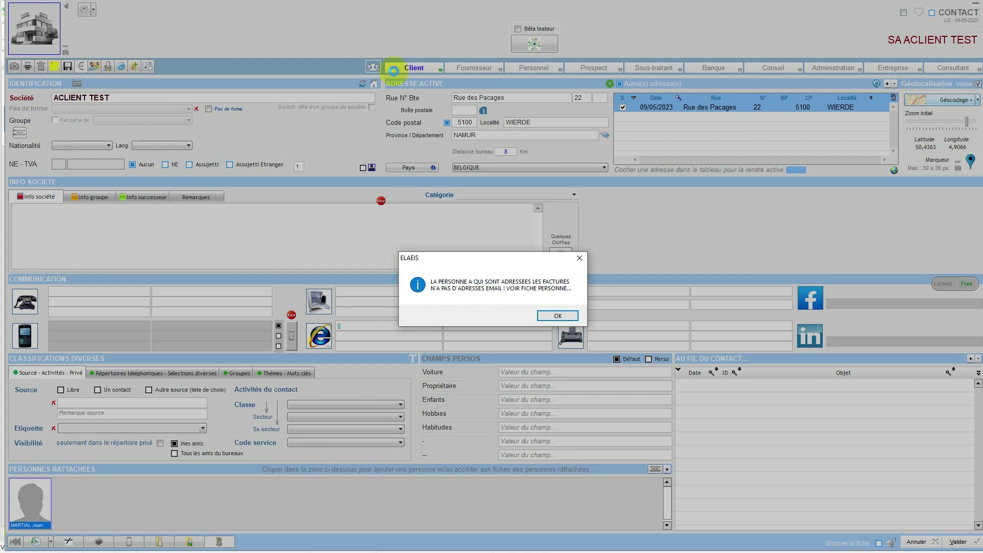
{"action": "left_click", "coordinate": [553, 318]}
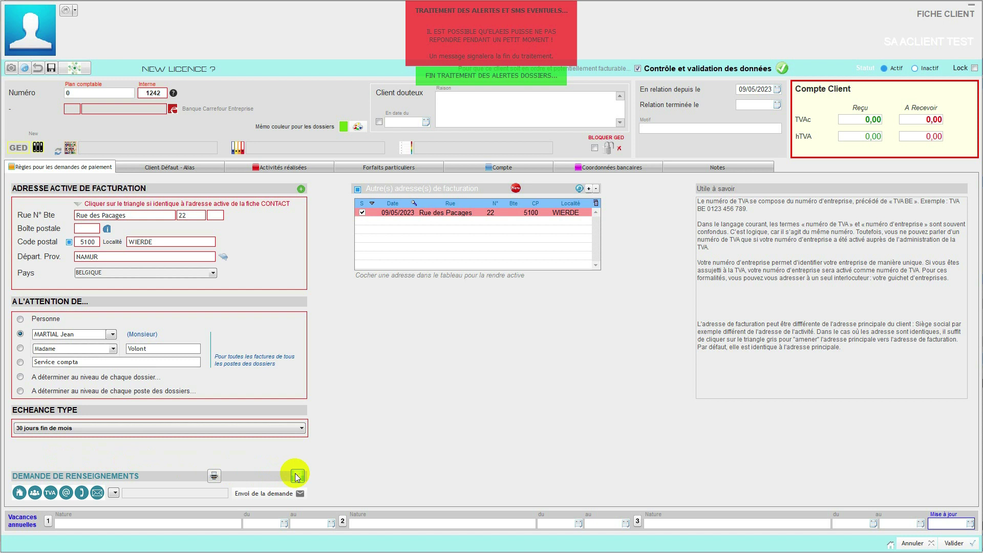
Step: Print the Demande de renseignements form and review its legal entity, e-mail and mobile fields
{"action": "left_click", "coordinate": [215, 478]}
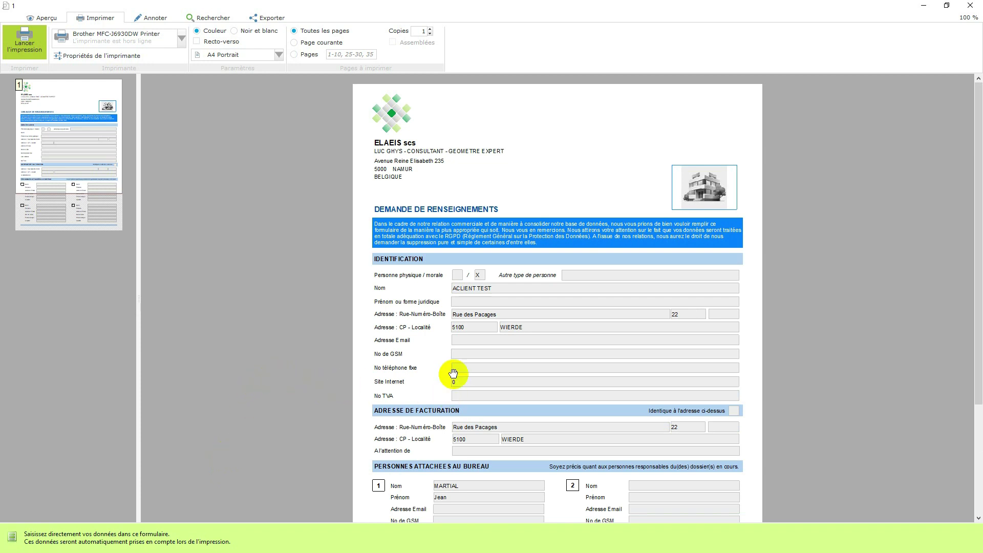
{"action": "scroll", "coordinate": [570, 276], "scroll_direction": "down", "scroll_amount": 3}
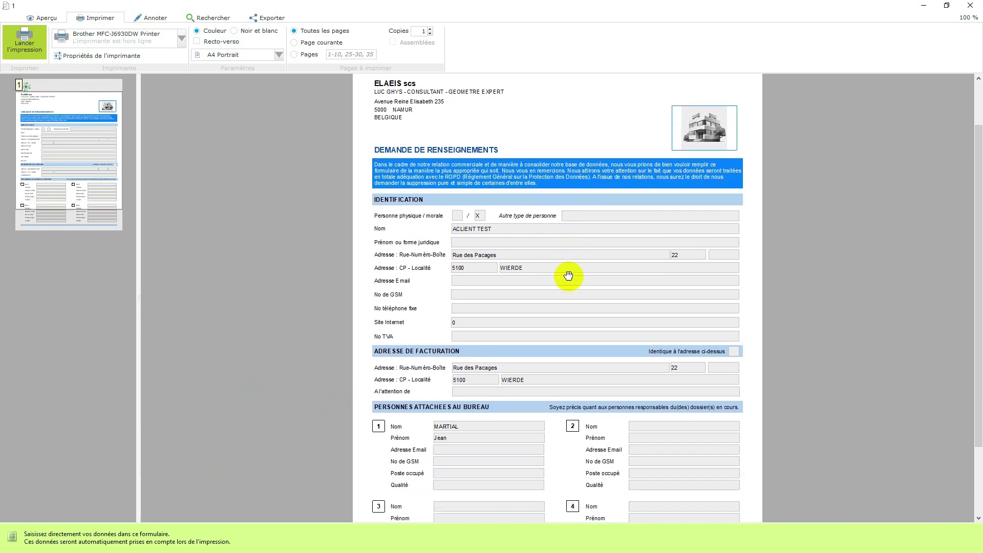
{"action": "scroll", "coordinate": [570, 277], "scroll_direction": "up", "scroll_amount": 2}
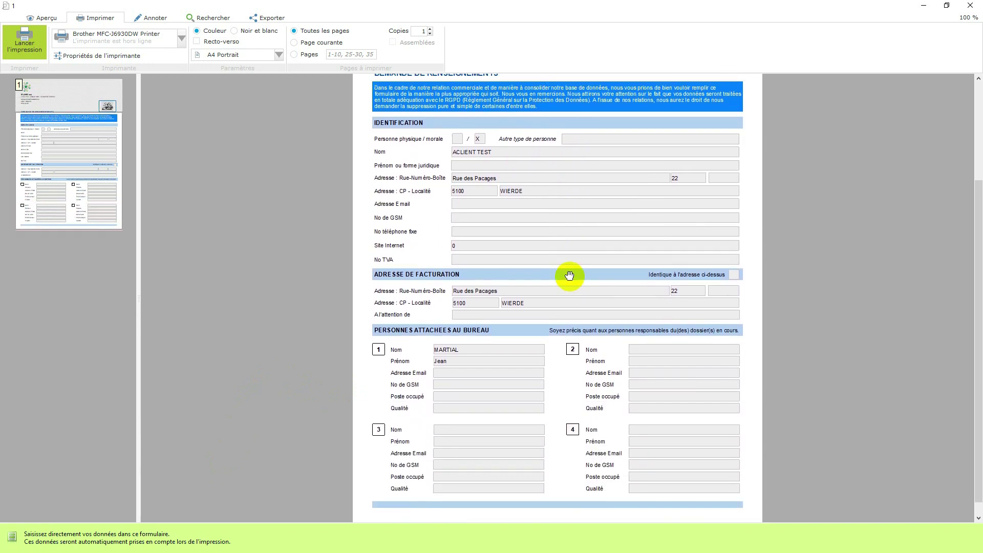
{"action": "left_click", "coordinate": [477, 214]}
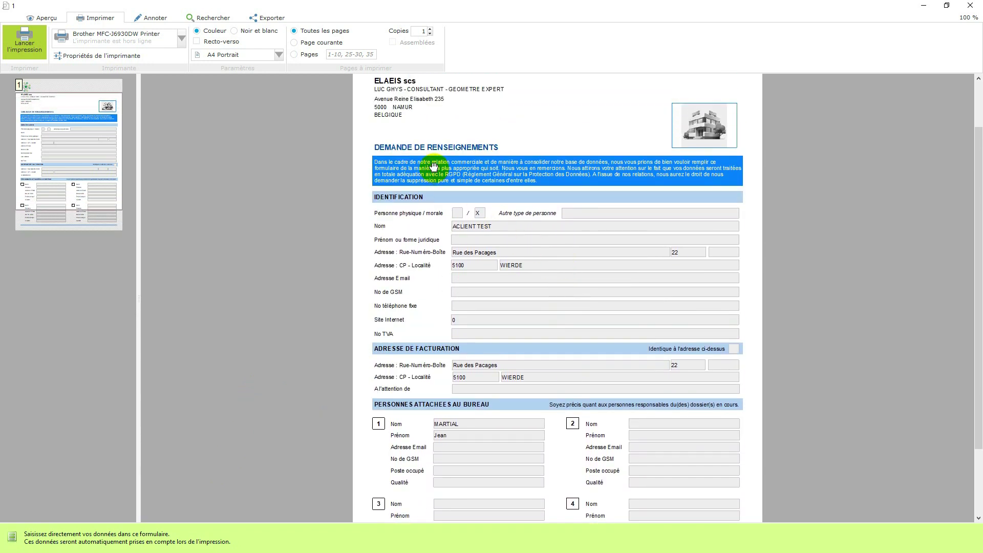
{"action": "left_click", "coordinate": [487, 240]}
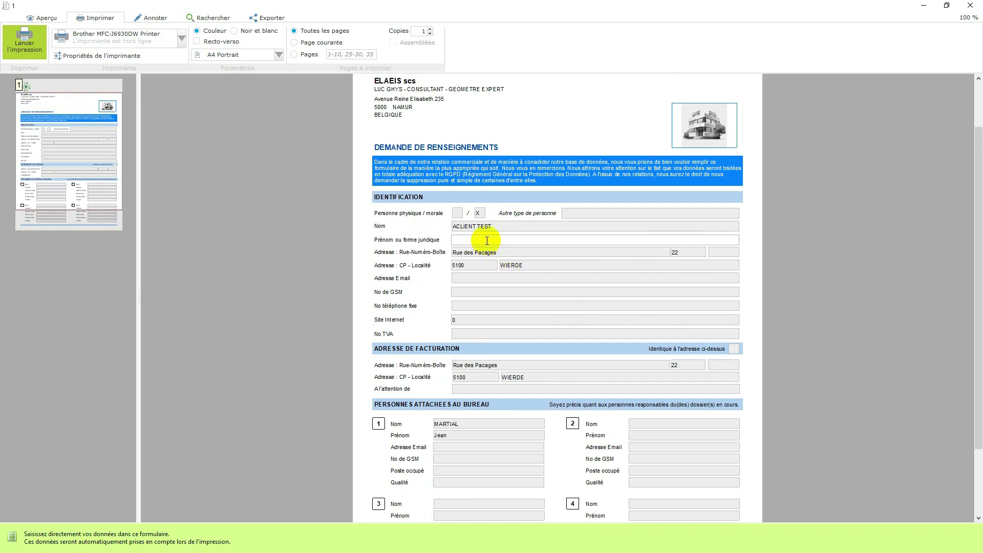
{"action": "left_click", "coordinate": [501, 280]}
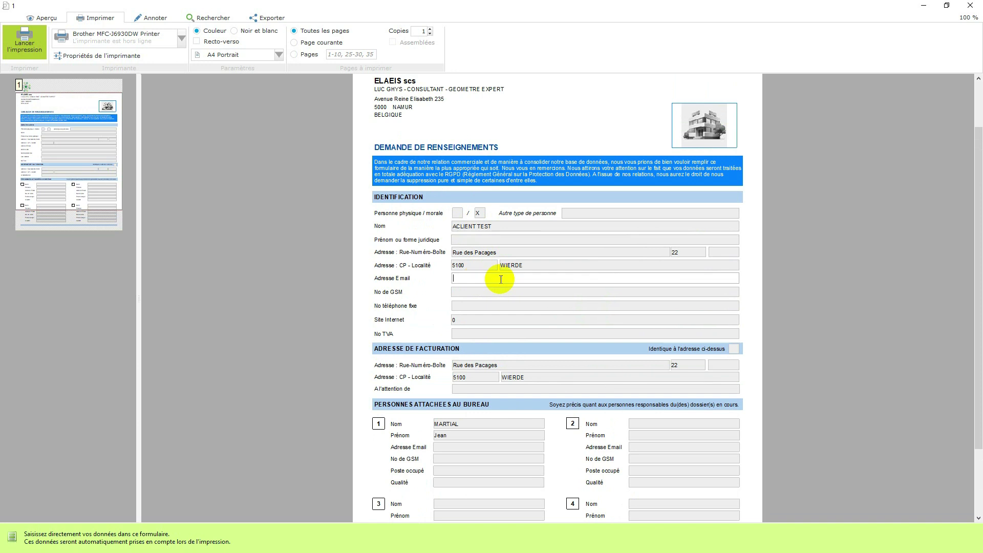
{"action": "left_click", "coordinate": [485, 293]}
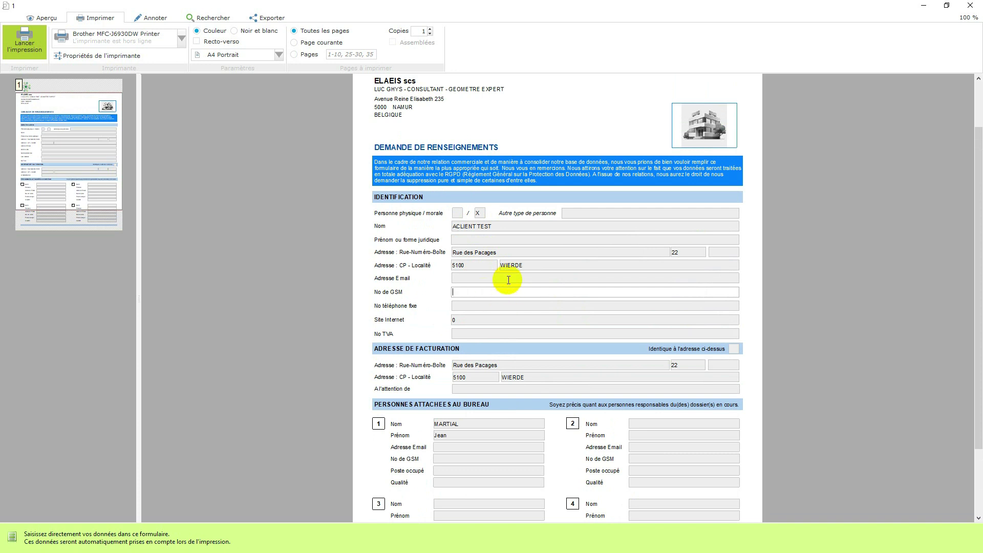
{"action": "scroll", "coordinate": [507, 278], "scroll_direction": "down", "scroll_amount": 3}
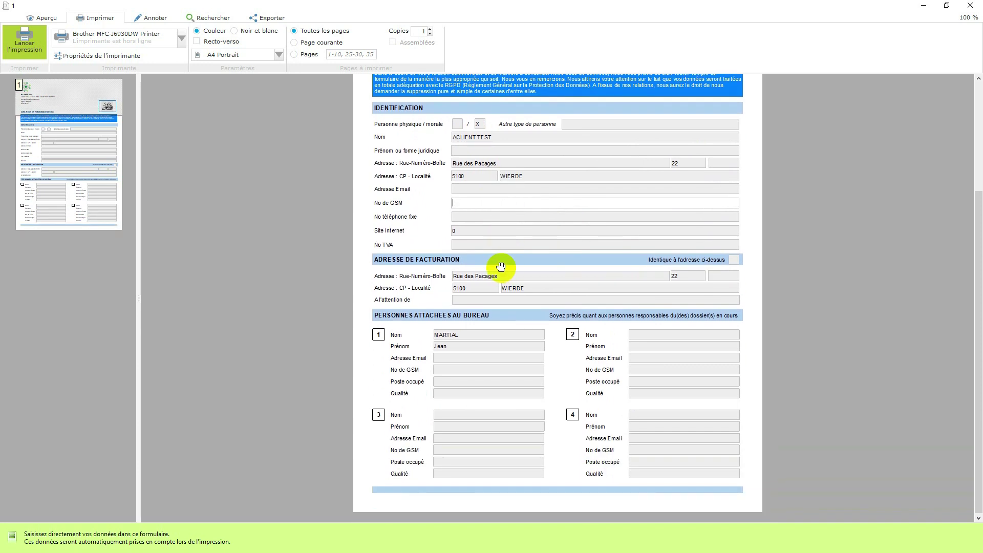
{"action": "scroll", "coordinate": [455, 228], "scroll_direction": "up", "scroll_amount": 3}
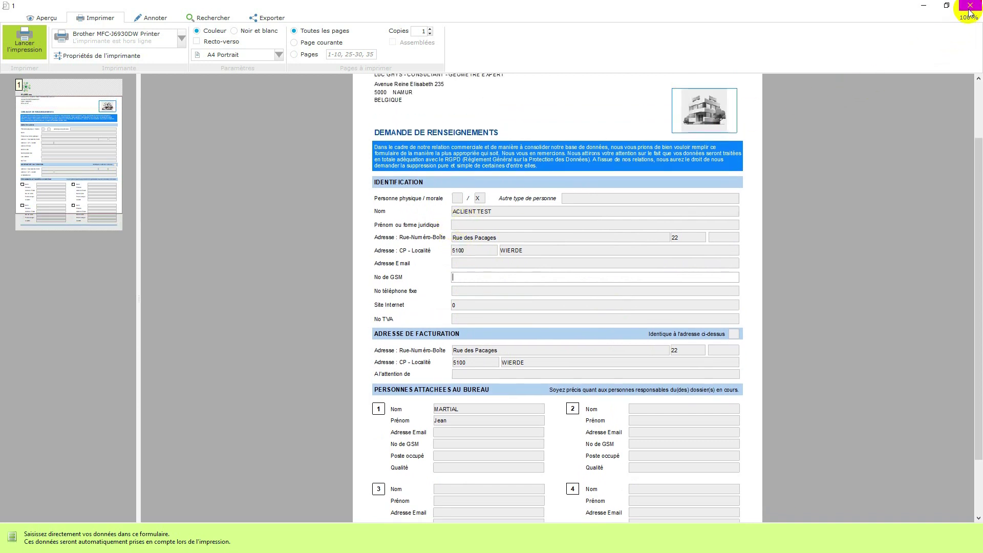
{"action": "scroll", "coordinate": [623, 213], "scroll_direction": "down", "scroll_amount": 2}
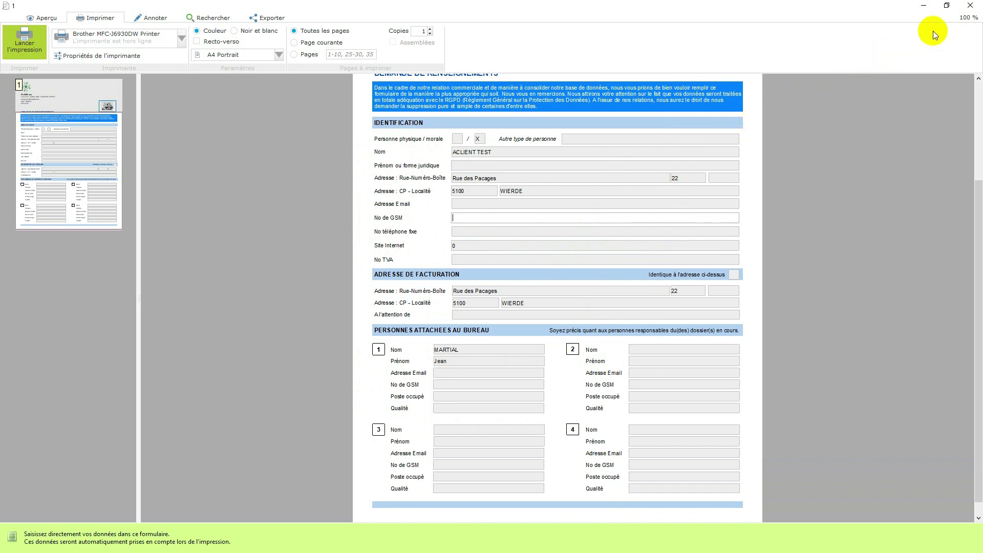
Step: Choose the attached contact person as request recipient and attempt Envoi de la demande without an e-mail address
{"action": "left_click", "coordinate": [968, 11]}
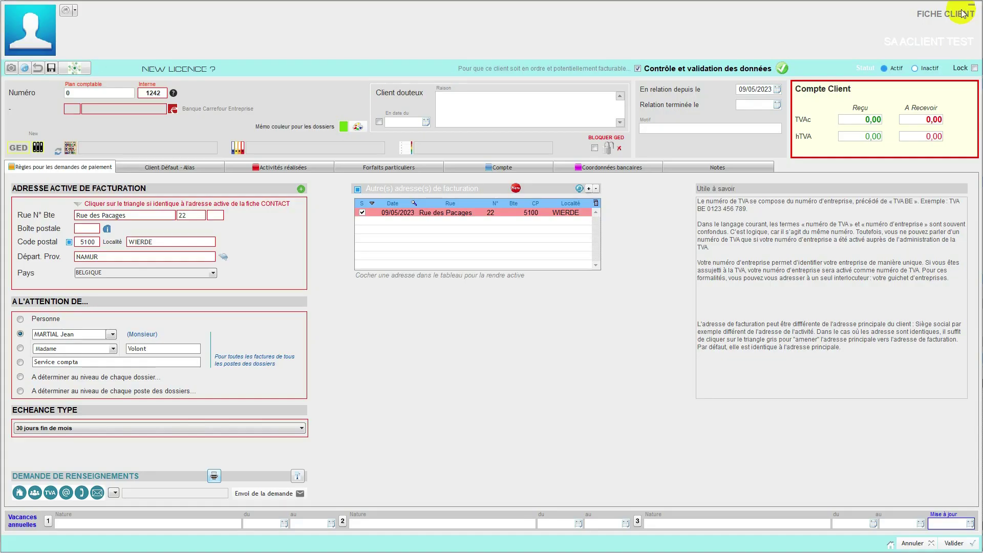
{"action": "left_click", "coordinate": [115, 493]}
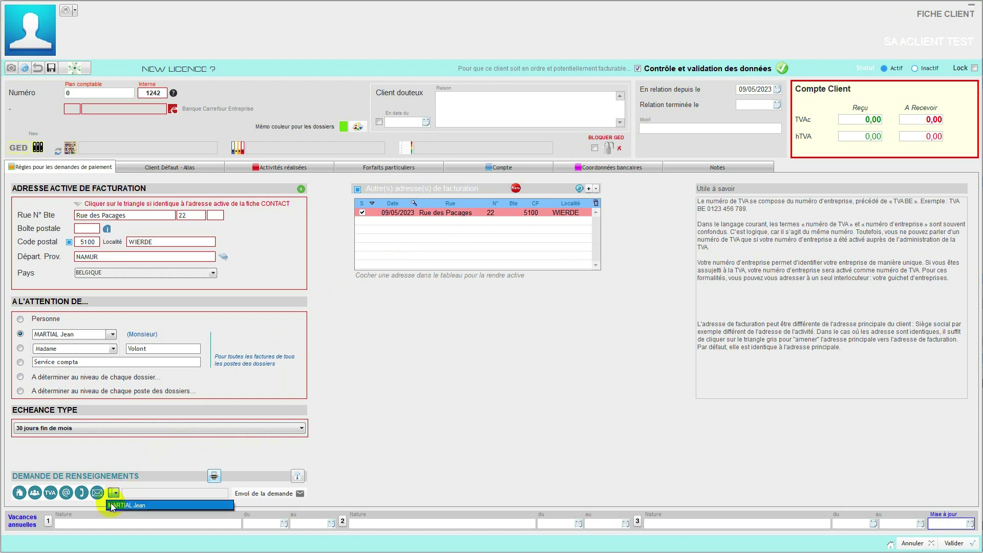
{"action": "left_click", "coordinate": [110, 504]}
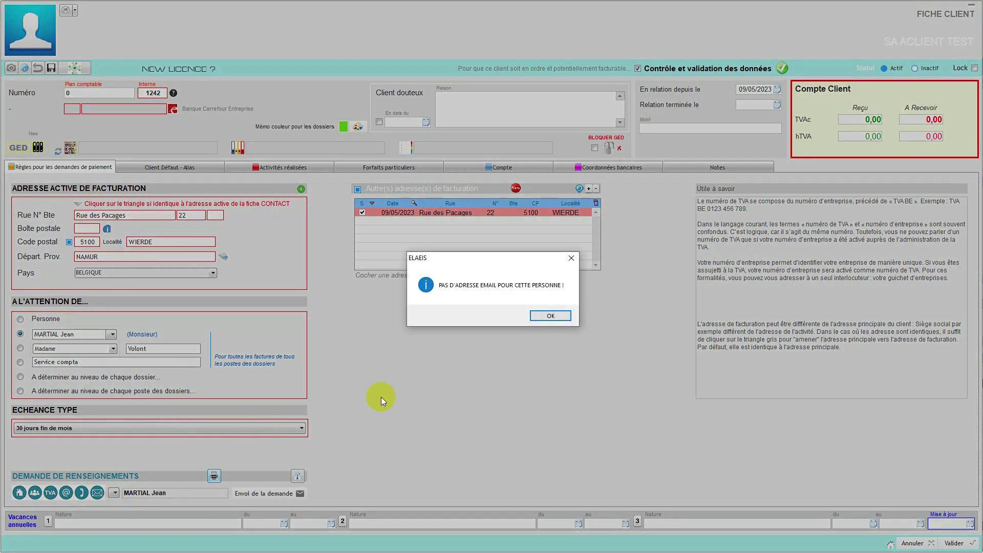
{"action": "left_click", "coordinate": [548, 316]}
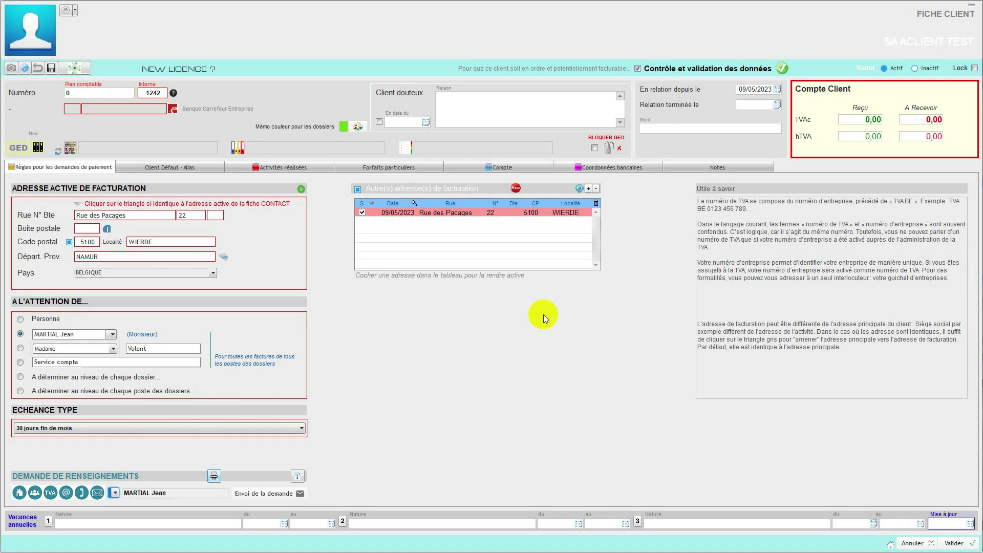
{"action": "left_click", "coordinate": [289, 494]}
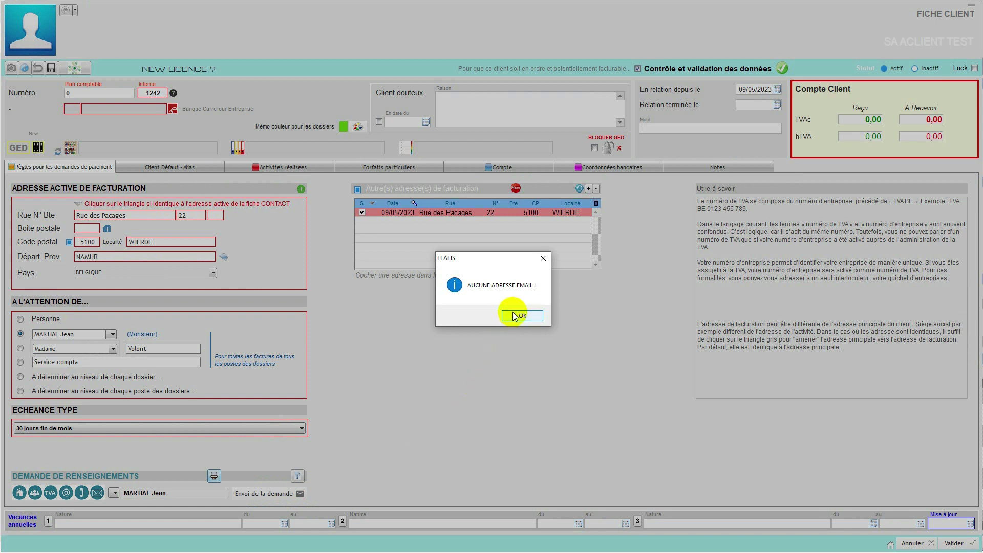
{"action": "left_click", "coordinate": [517, 316]}
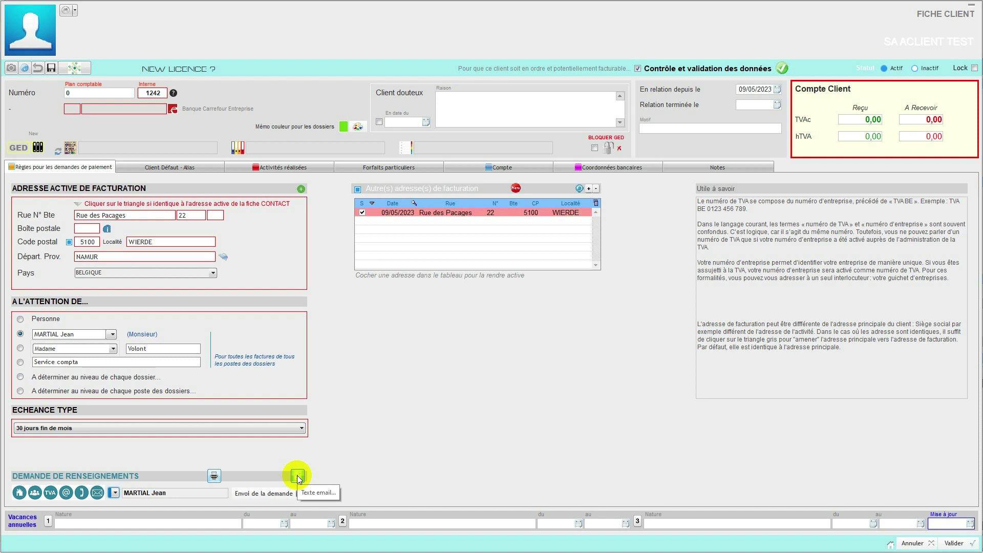
Step: Display and read through the request's editable e-mail text (Texte email)
{"action": "left_click", "coordinate": [297, 477]}
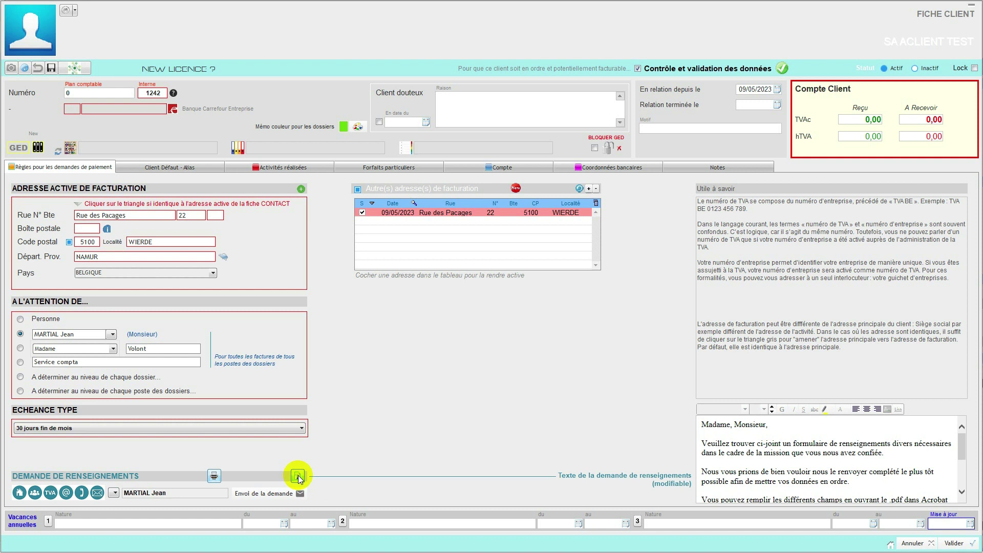
{"action": "key", "text": "ctrl+a"}
{"action": "left_click_drag", "start_coordinate": [962, 456], "coordinate": [961, 478]}
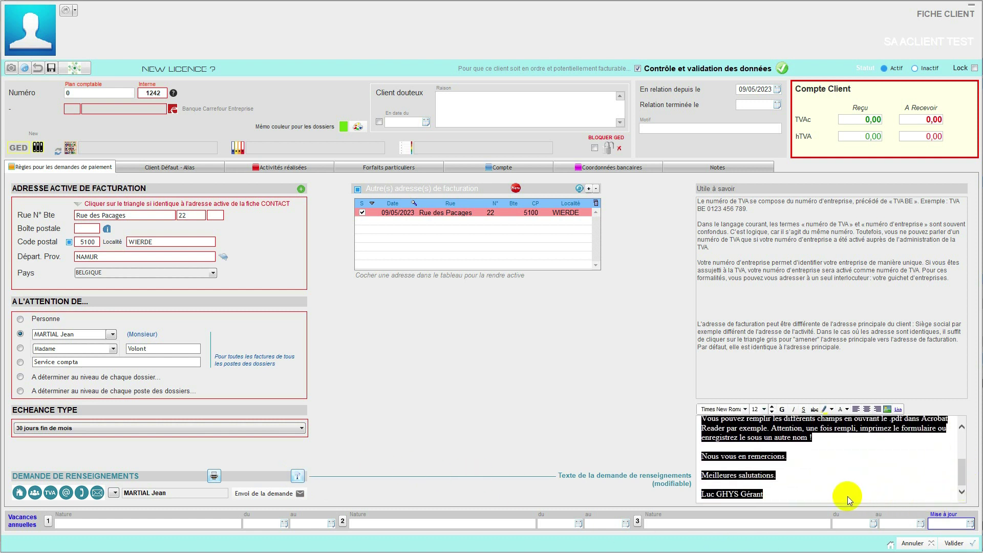
{"action": "left_click", "coordinate": [848, 500]}
{"action": "scroll", "coordinate": [836, 471], "scroll_direction": "up", "scroll_amount": 4}
{"action": "scroll", "coordinate": [836, 471], "scroll_direction": "up", "scroll_amount": 1}
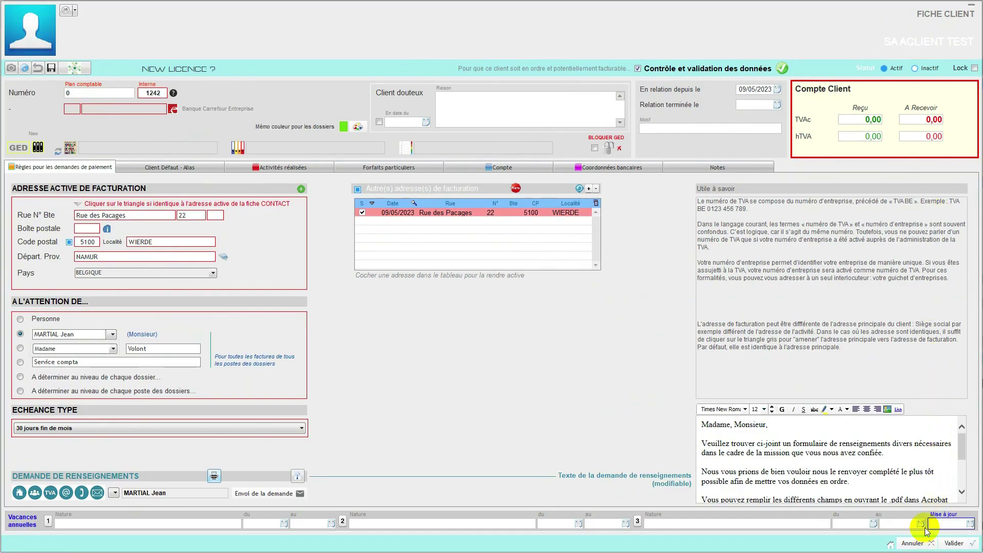
Step: Close the client sheet with Ne pas sauver, then cancel out of the contact record
{"action": "left_click", "coordinate": [911, 544]}
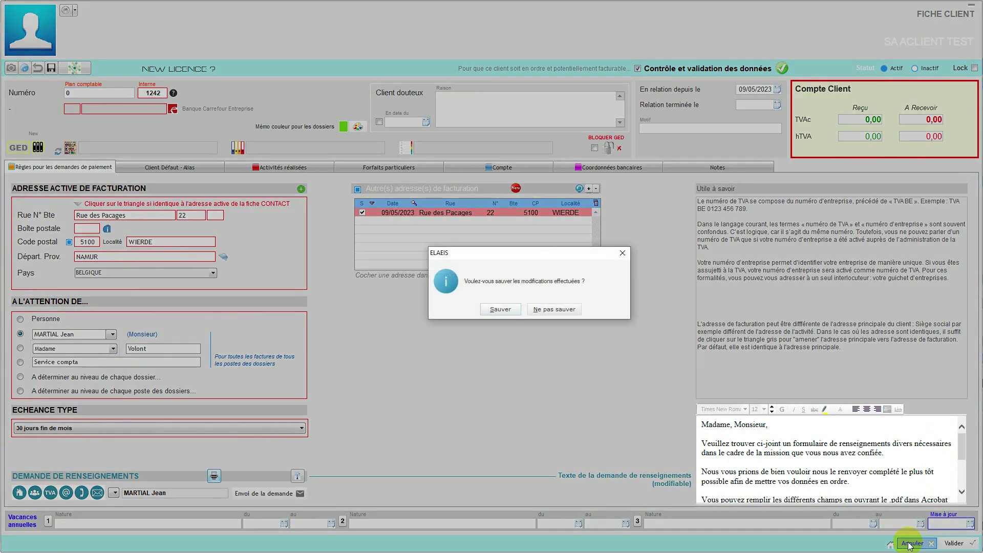
{"action": "left_click", "coordinate": [552, 309]}
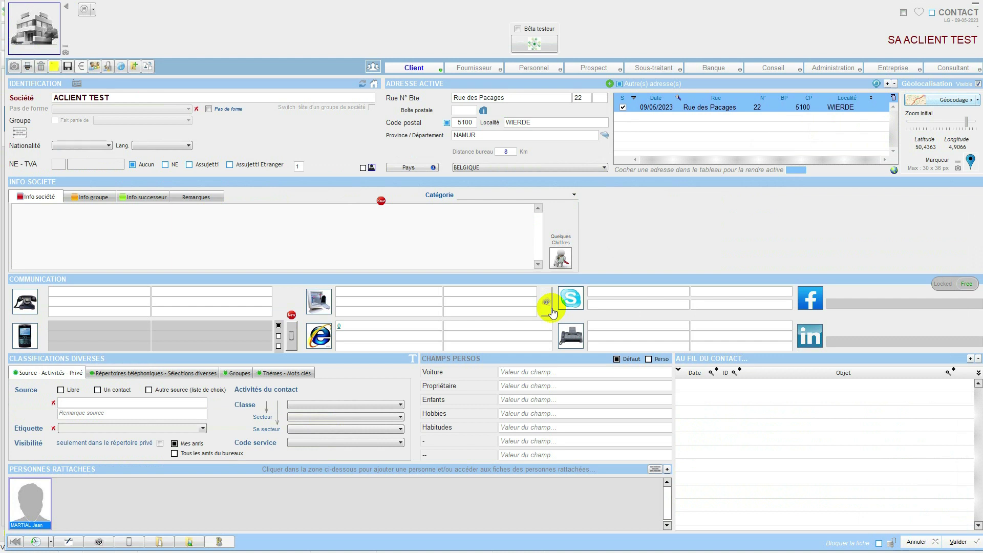
{"action": "left_click", "coordinate": [916, 542]}
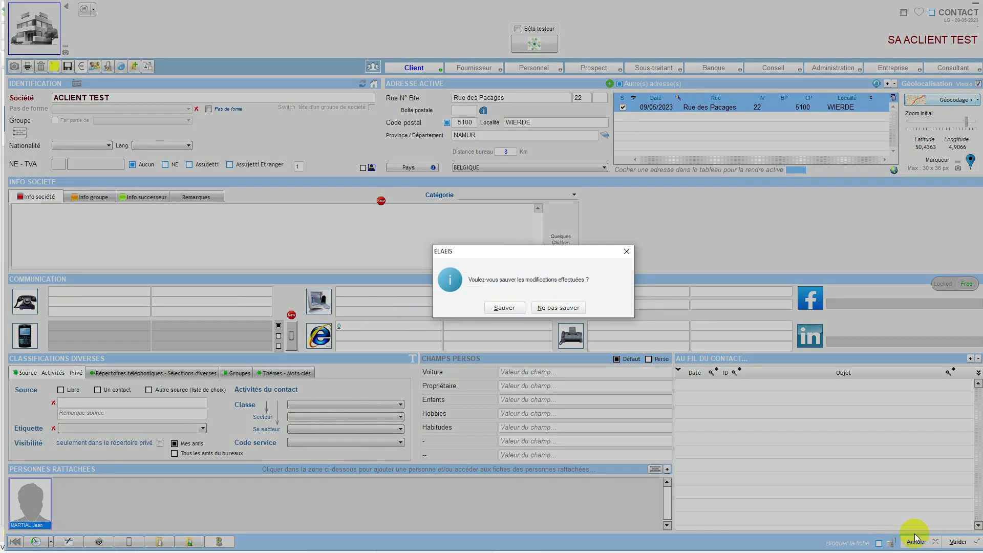
Step: Choose Ne pas sauver to discard the ACLIENT TEST contact changes
{"action": "left_click", "coordinate": [550, 306]}
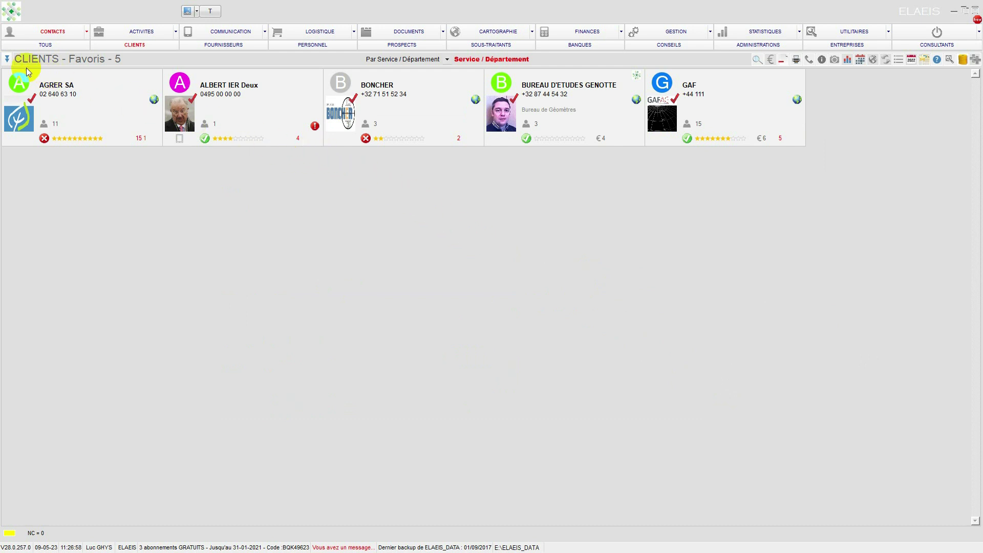
Step: Switch the client view from Favoris to Actifs to list all 43 active clients
{"action": "left_click", "coordinate": [7, 59]}
{"action": "left_click", "coordinate": [24, 97]}
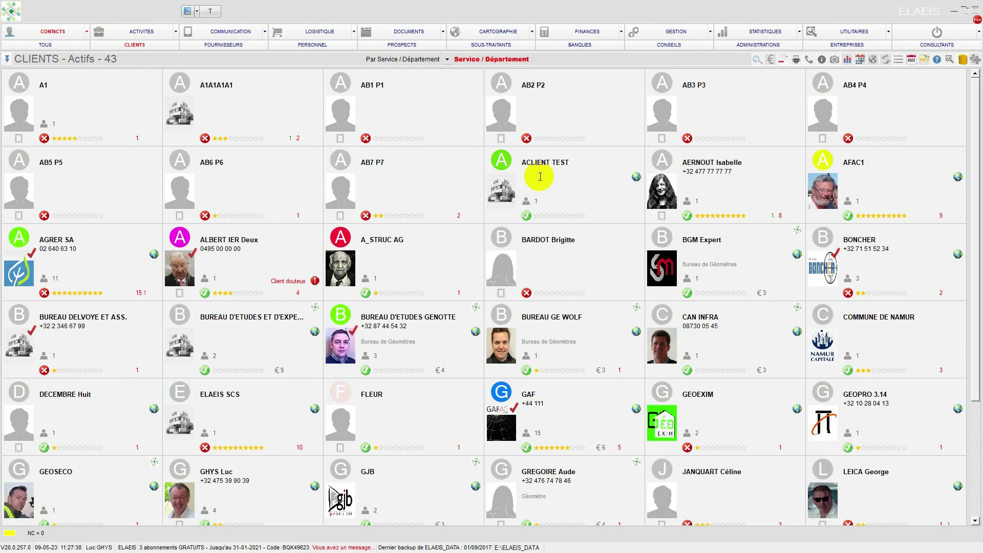
Step: Go to UTILITAIRES and open PARAMETRES at the Environnement page
{"action": "left_click", "coordinate": [837, 36]}
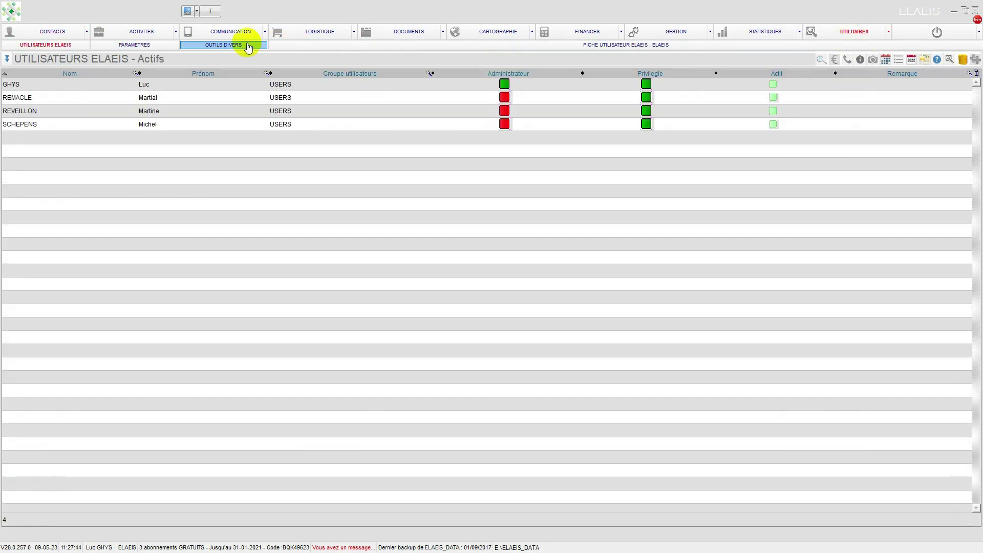
{"action": "left_click", "coordinate": [148, 44]}
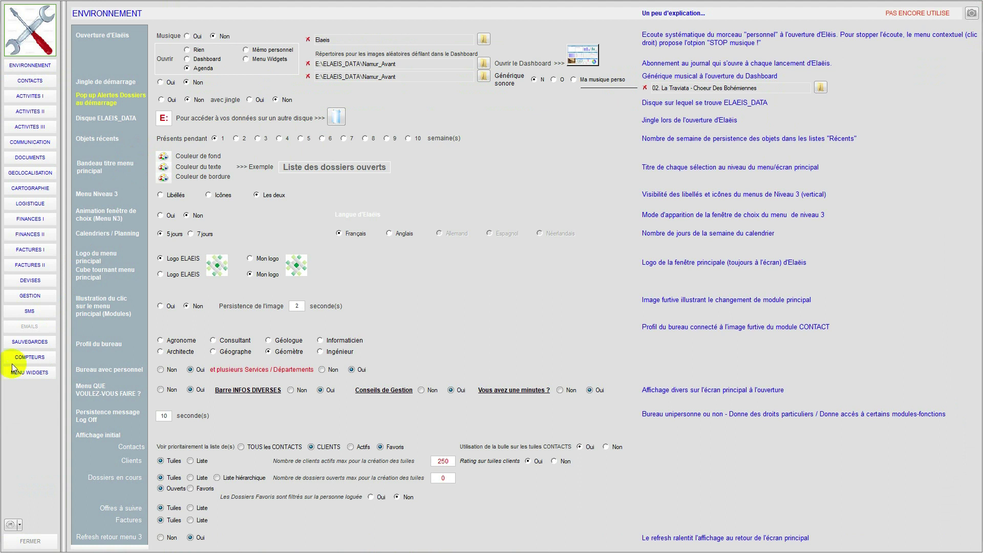
Step: In CONTACTS settings, set 'Automatiser la qualité INACTIVE' to Oui with weekly checks, then close settings
{"action": "left_click", "coordinate": [41, 81]}
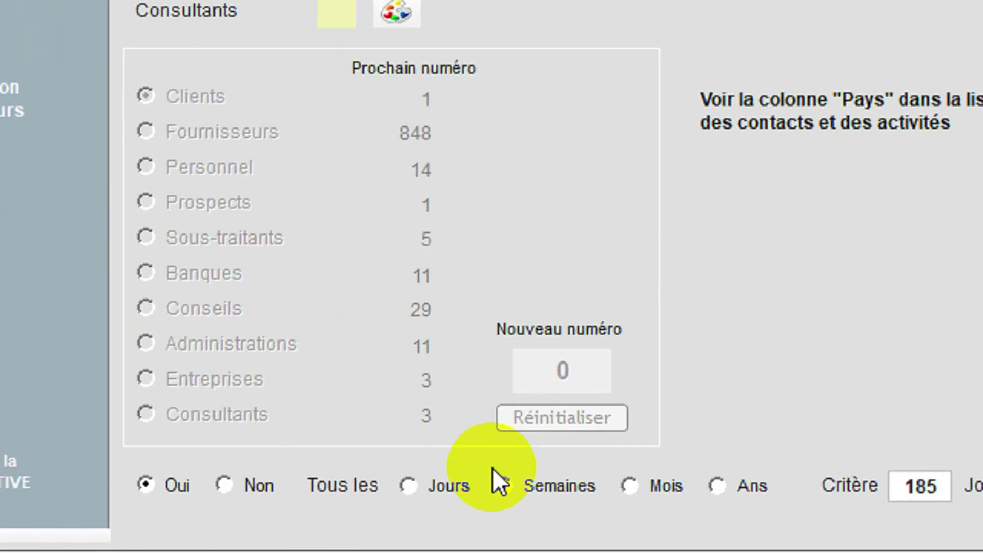
{"action": "left_click", "coordinate": [500, 482]}
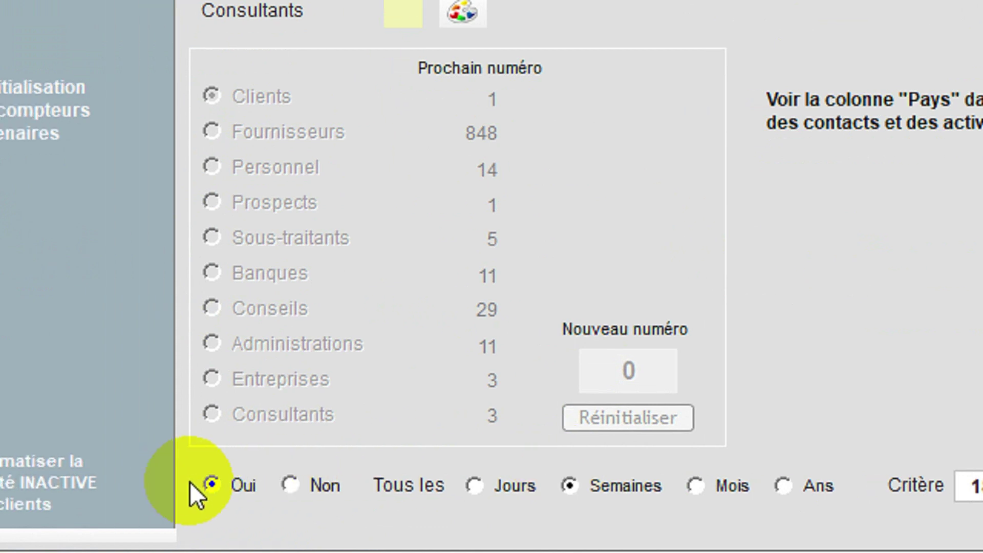
{"action": "left_click", "coordinate": [267, 484]}
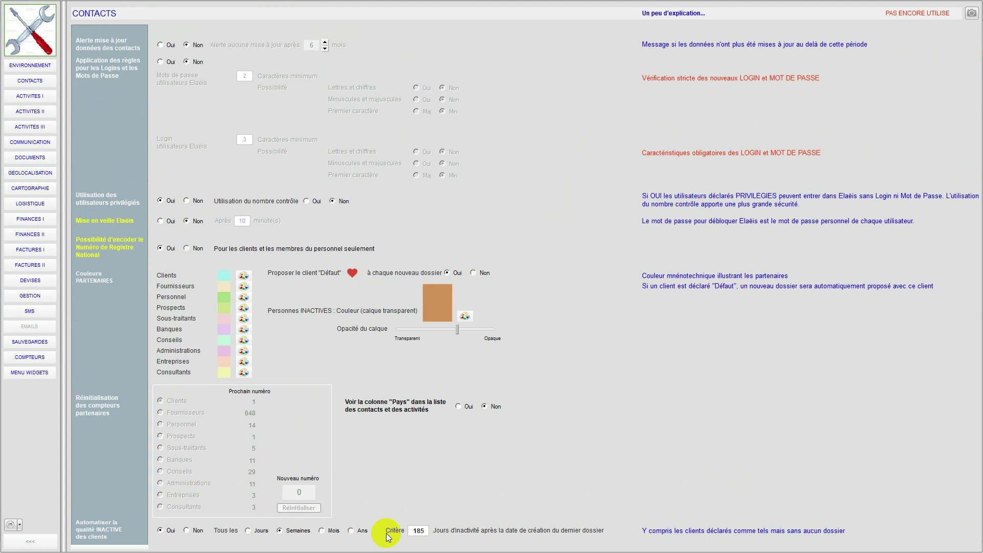
{"action": "left_click", "coordinate": [22, 544]}
{"action": "left_click", "coordinate": [22, 543]}
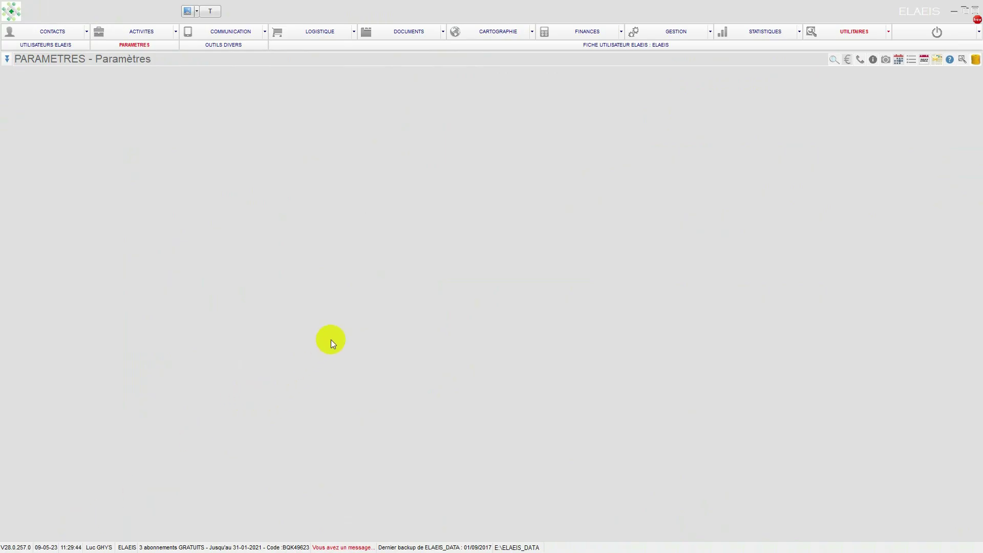
Step: From CONTACTS favourites, open the GAF contact record and its Fiche Client
{"action": "left_click", "coordinate": [67, 34]}
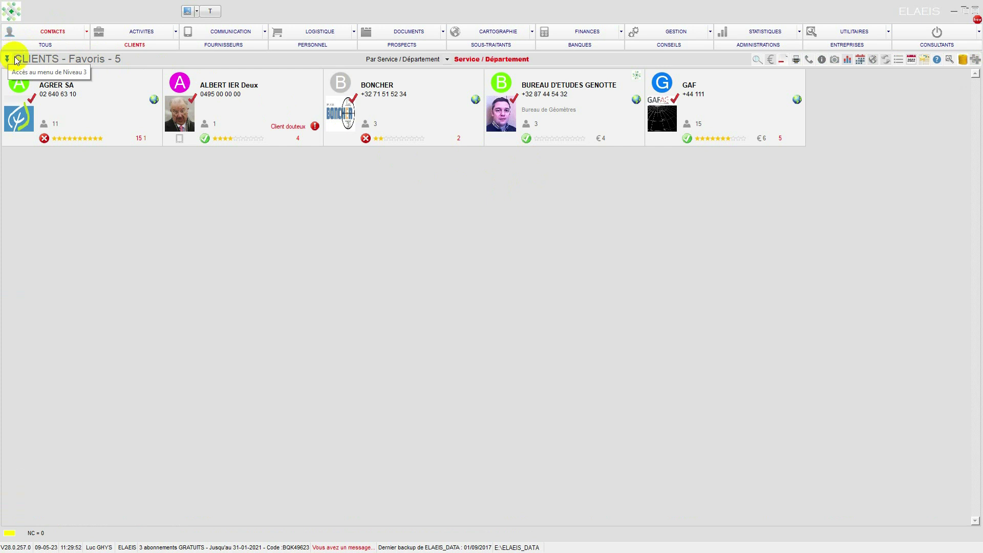
{"action": "left_click", "coordinate": [670, 119]}
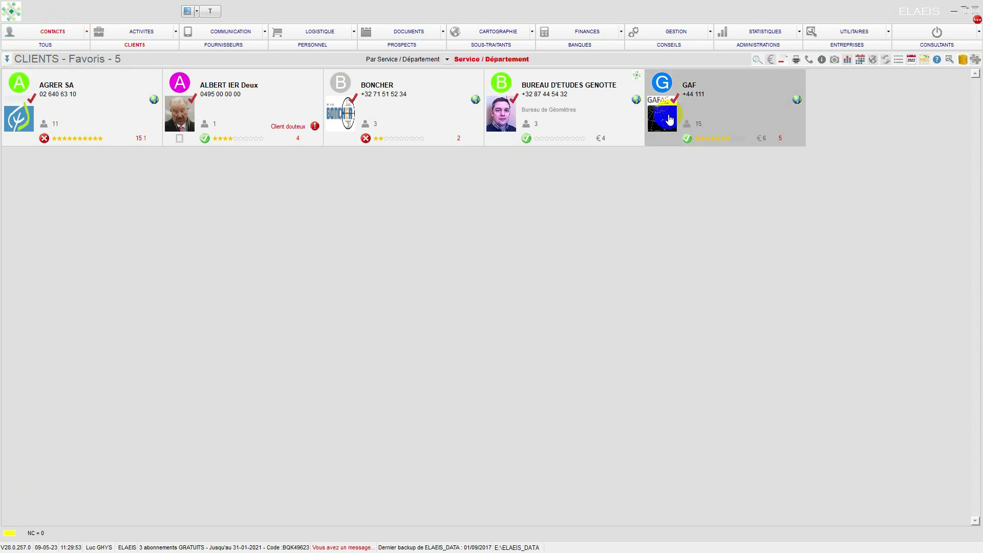
{"action": "double_click", "coordinate": [670, 118]}
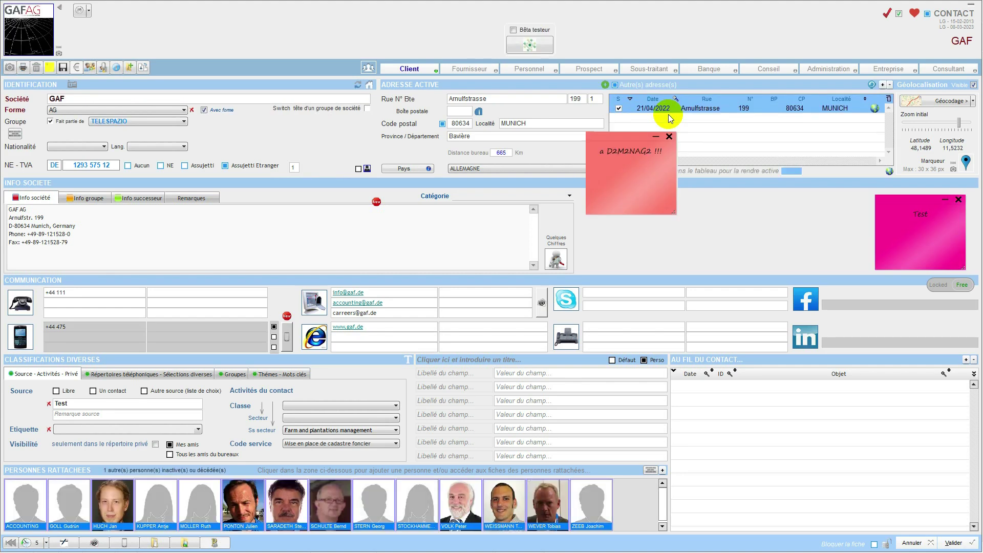
{"action": "left_click", "coordinate": [407, 70]}
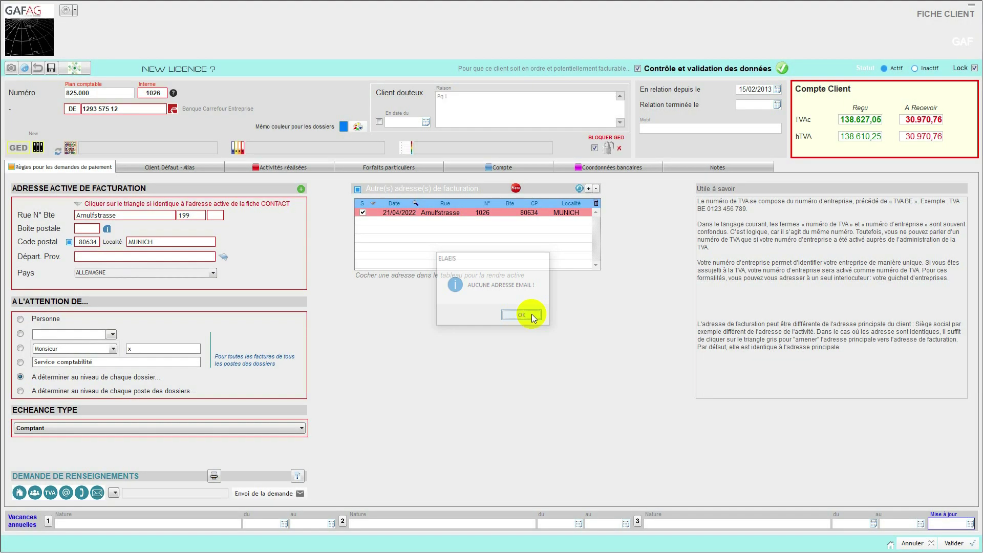
Step: Dismiss the 'AUCUNE ADRESSE EMAIL !' warning and view GAF's Client Défaut - Alias tab
{"action": "left_click", "coordinate": [522, 316]}
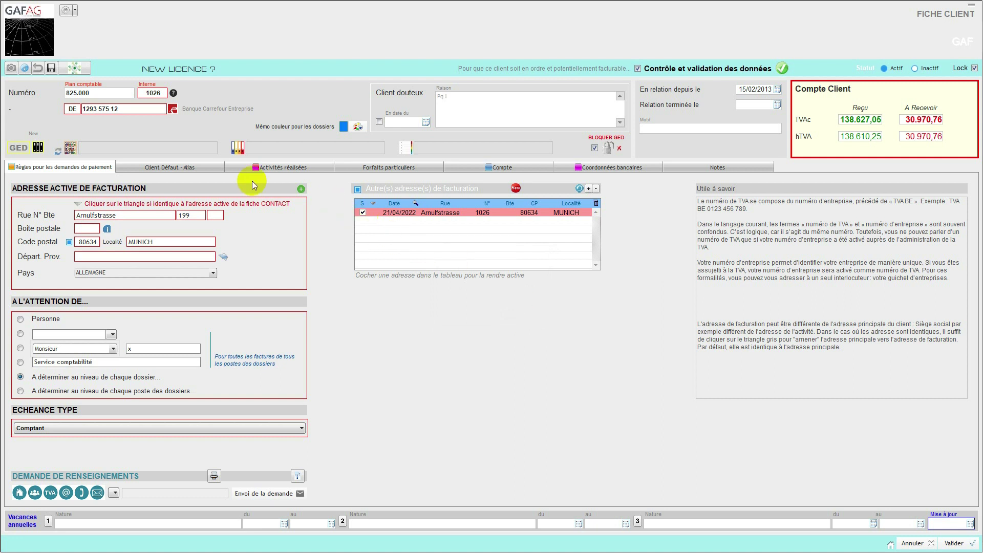
{"action": "left_click", "coordinate": [200, 172]}
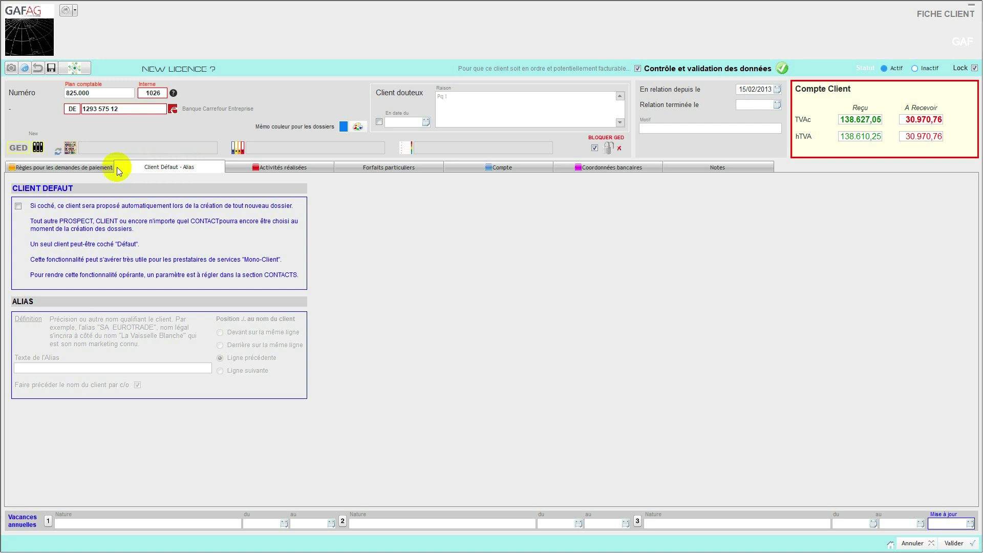
{"action": "left_click", "coordinate": [97, 169]}
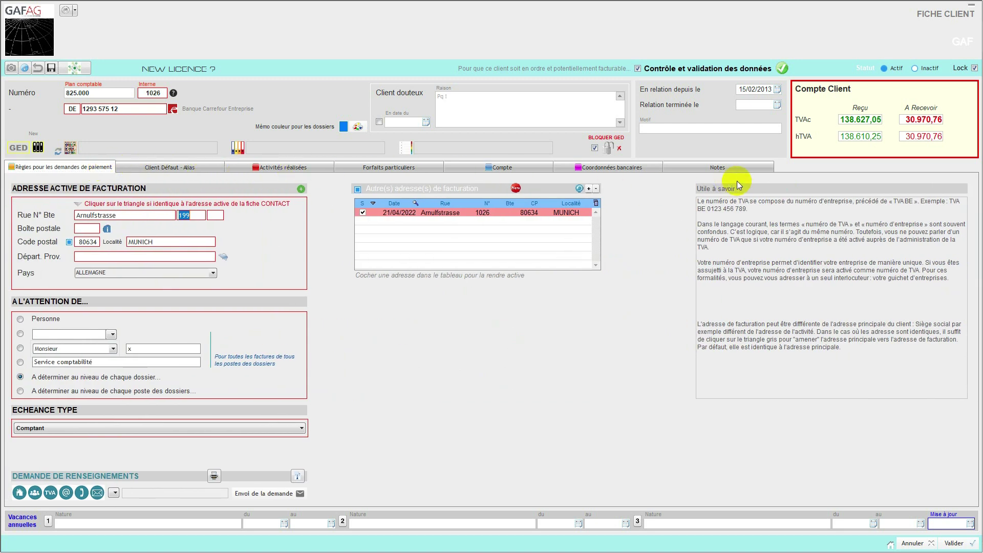
{"action": "left_click", "coordinate": [167, 170]}
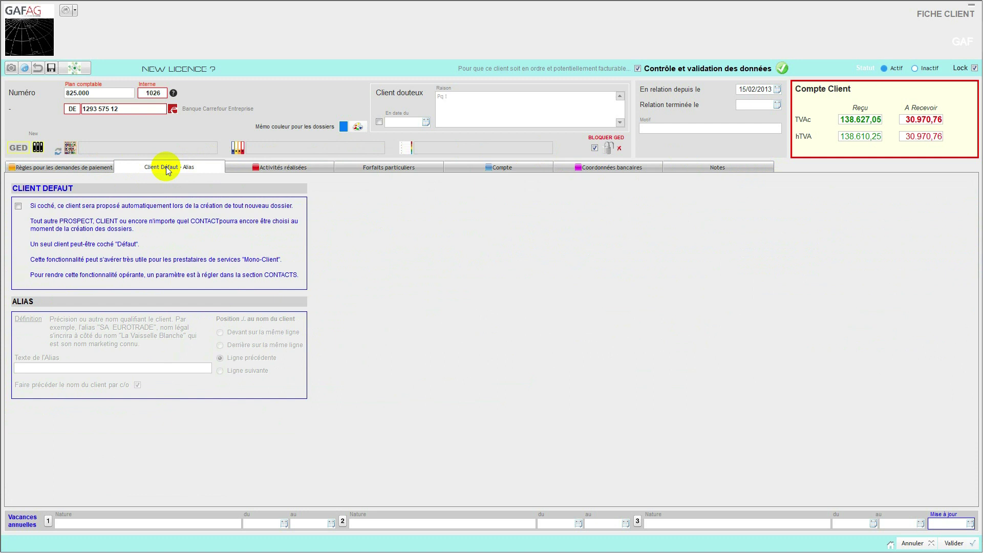
Step: Go through GAF's completed dossiers, flat-rate fees, account, bank details and notes with its VAT number
{"action": "left_click", "coordinate": [284, 169]}
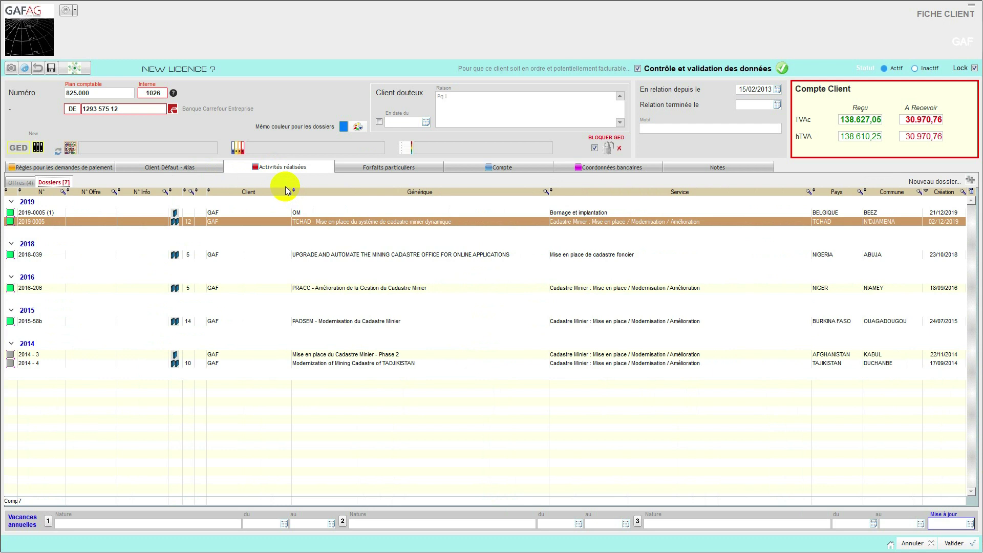
{"action": "left_click", "coordinate": [371, 169]}
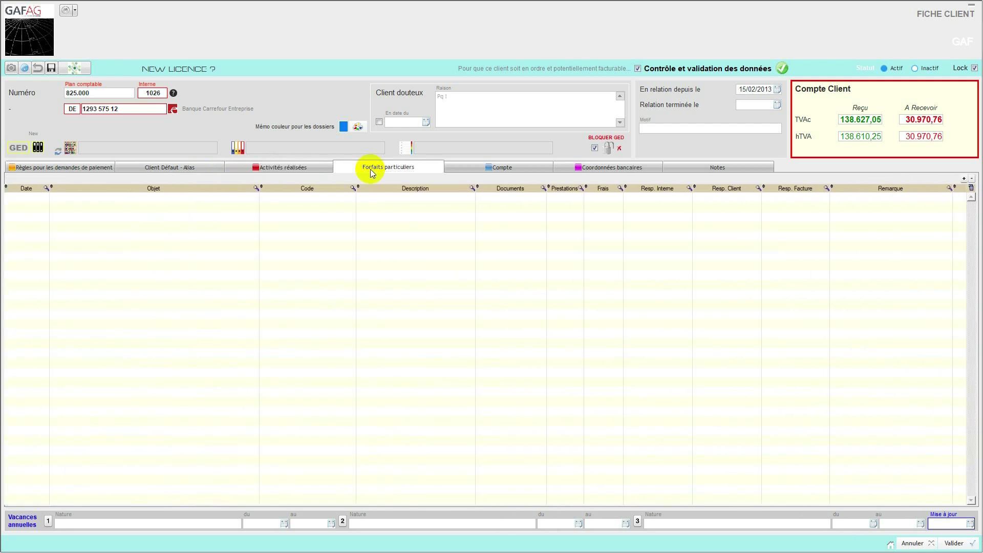
{"action": "left_click", "coordinate": [461, 167]}
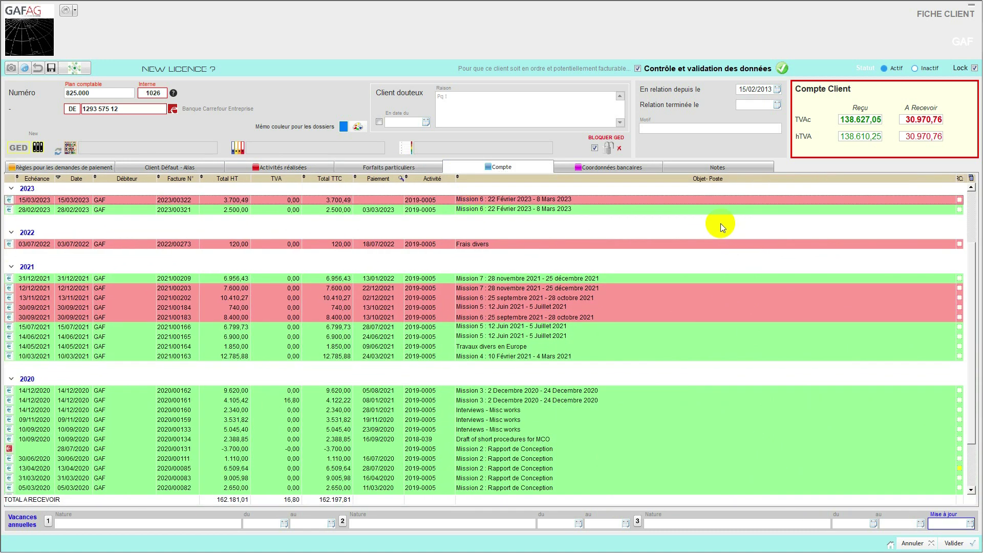
{"action": "scroll", "coordinate": [707, 222], "scroll_direction": "down", "scroll_amount": 5}
{"action": "scroll", "coordinate": [686, 213], "scroll_direction": "up", "scroll_amount": 5}
{"action": "left_click", "coordinate": [638, 167]}
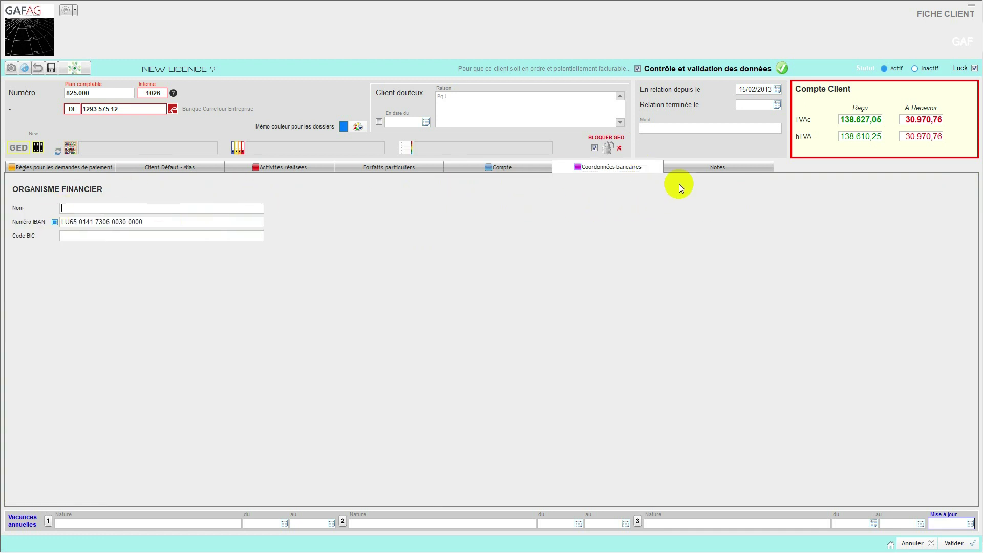
{"action": "left_click", "coordinate": [685, 165]}
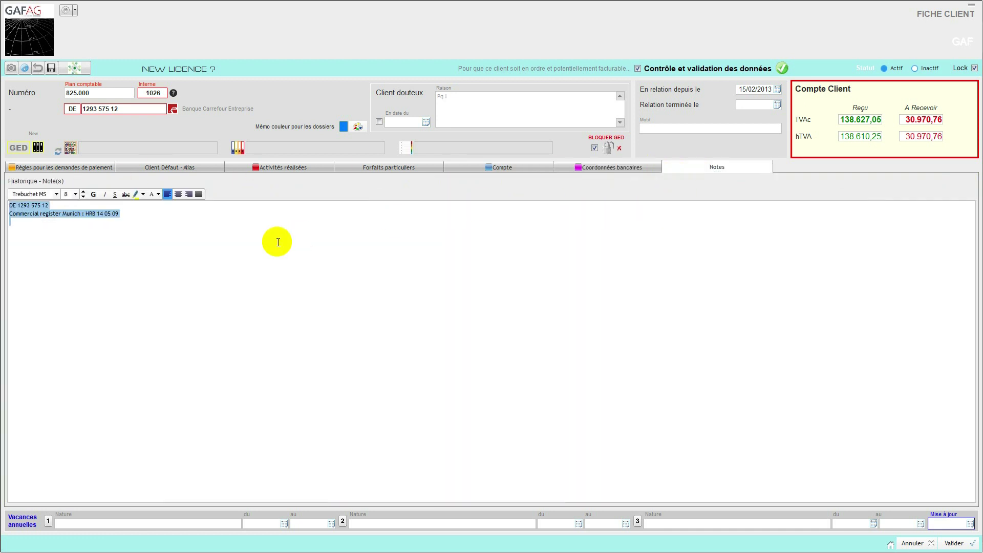
{"action": "left_click", "coordinate": [199, 253]}
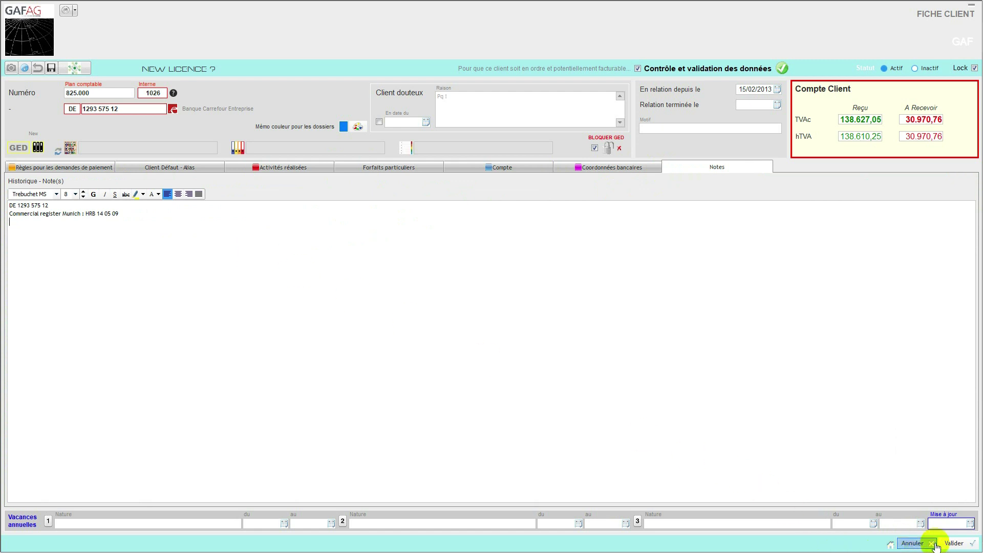
Step: Cancel out of GAF's client sheet and contact record, then show the client views list
{"action": "left_click", "coordinate": [917, 544]}
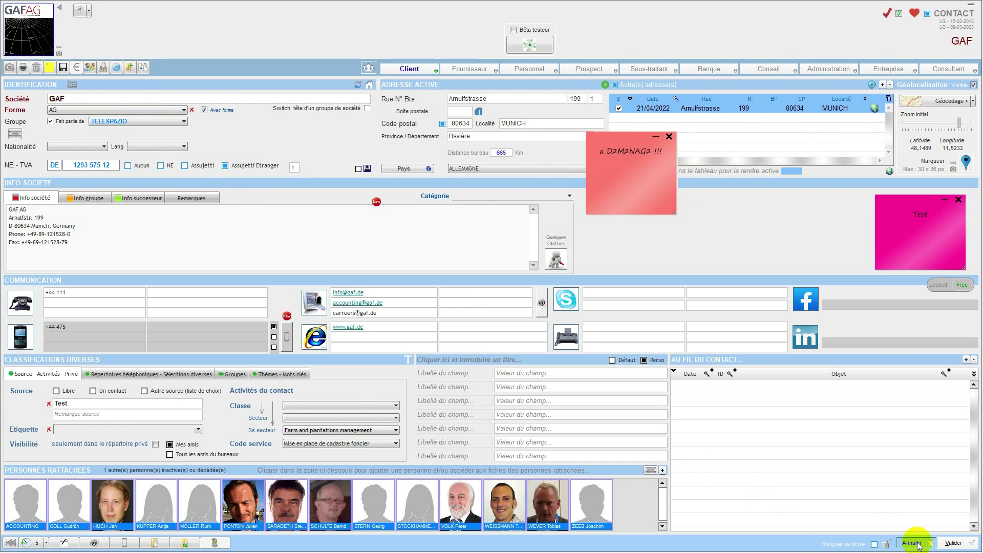
{"action": "left_click", "coordinate": [916, 544]}
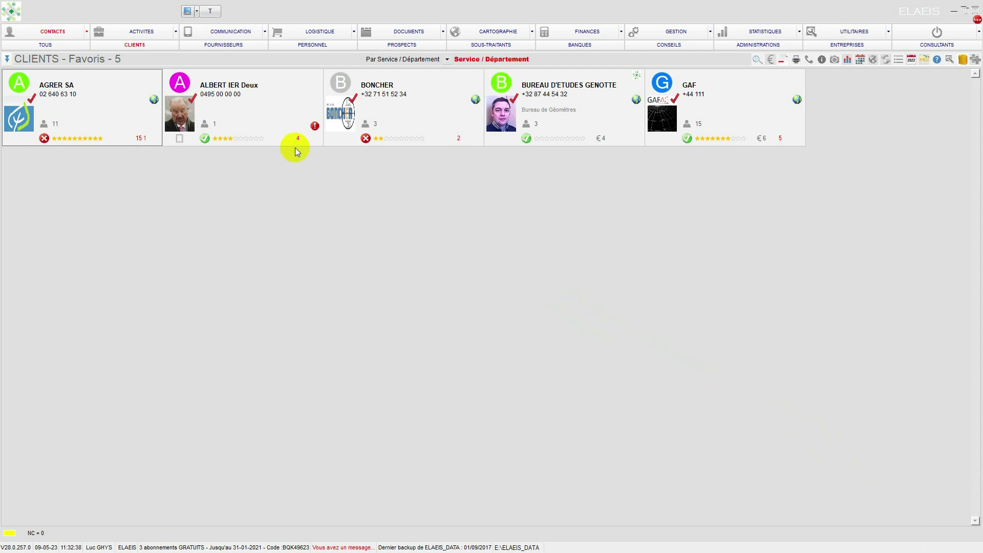
{"action": "left_click", "coordinate": [6, 60]}
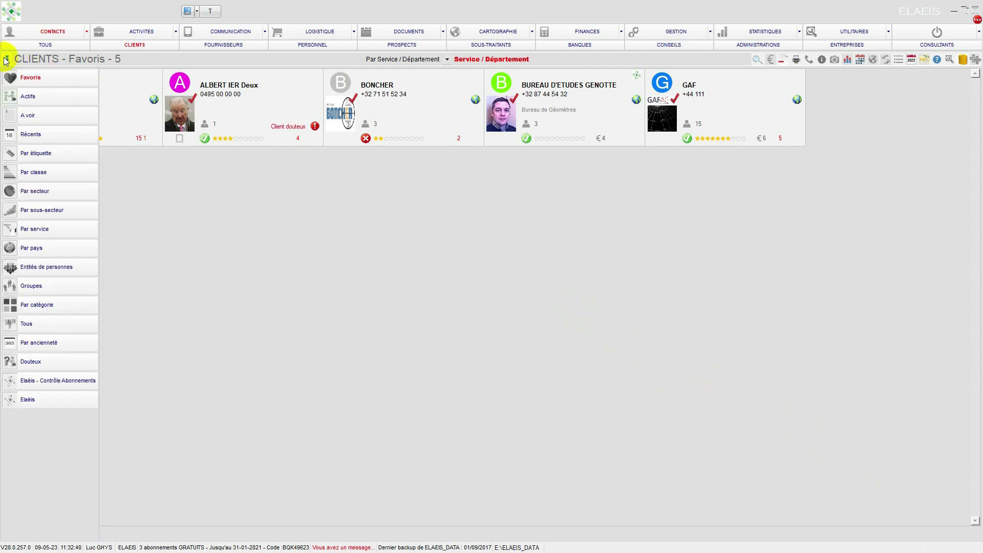
Step: Switch to the 43 active clients and open the ACLIENT TEST contact record
{"action": "left_click", "coordinate": [26, 97]}
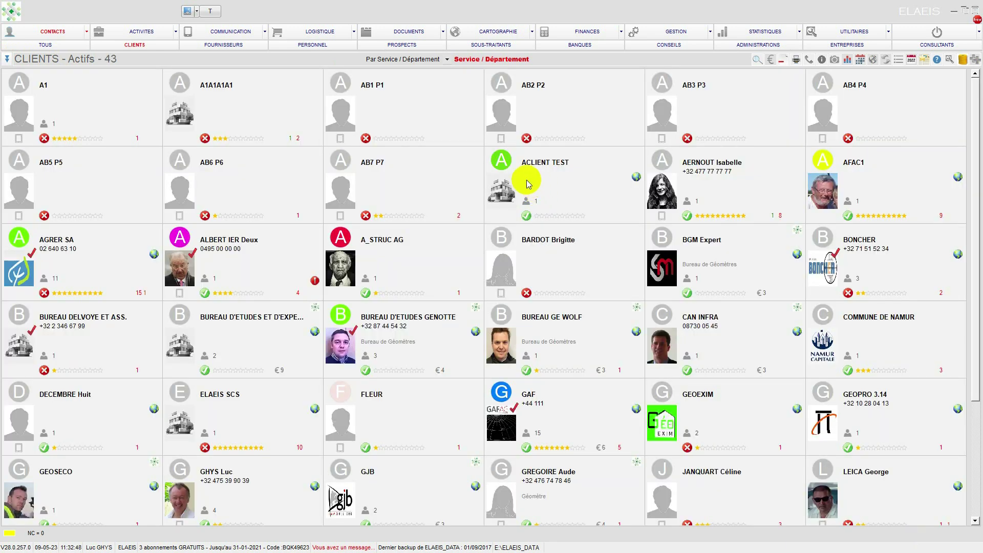
{"action": "left_click", "coordinate": [507, 190]}
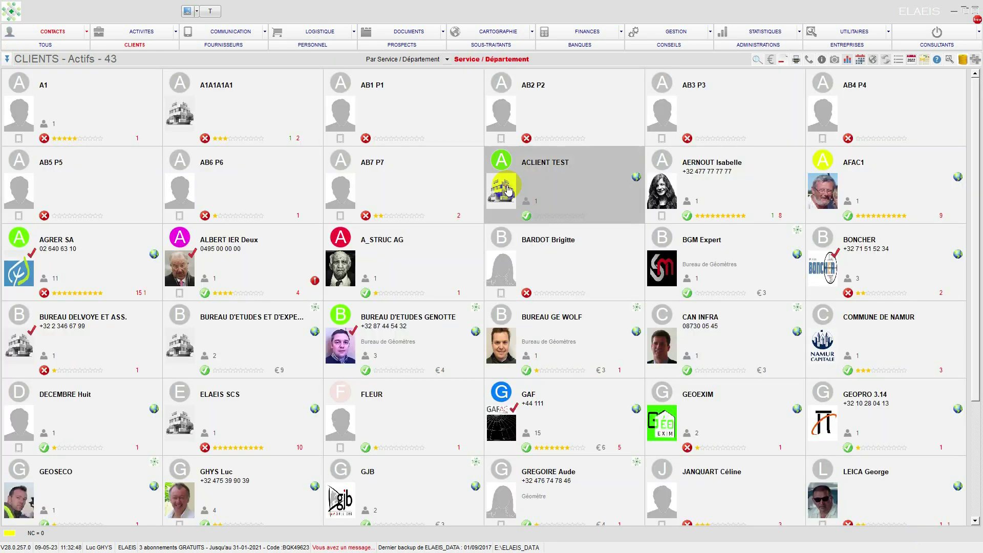
{"action": "double_click", "coordinate": [507, 189]}
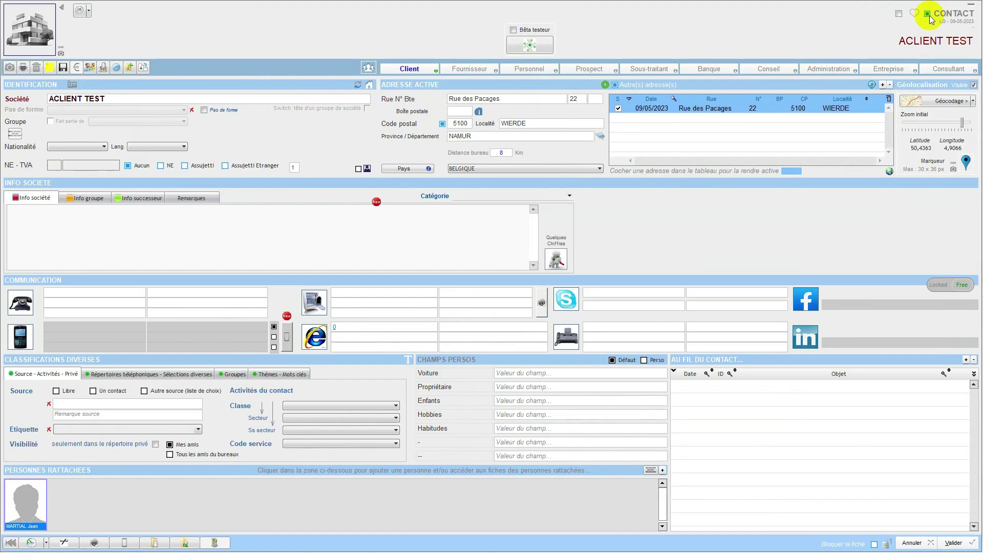
Step: Mark ACLIENT TEST as a favourite, save it, and show only the favourite clients
{"action": "left_click", "coordinate": [914, 13]}
{"action": "left_click", "coordinate": [952, 543]}
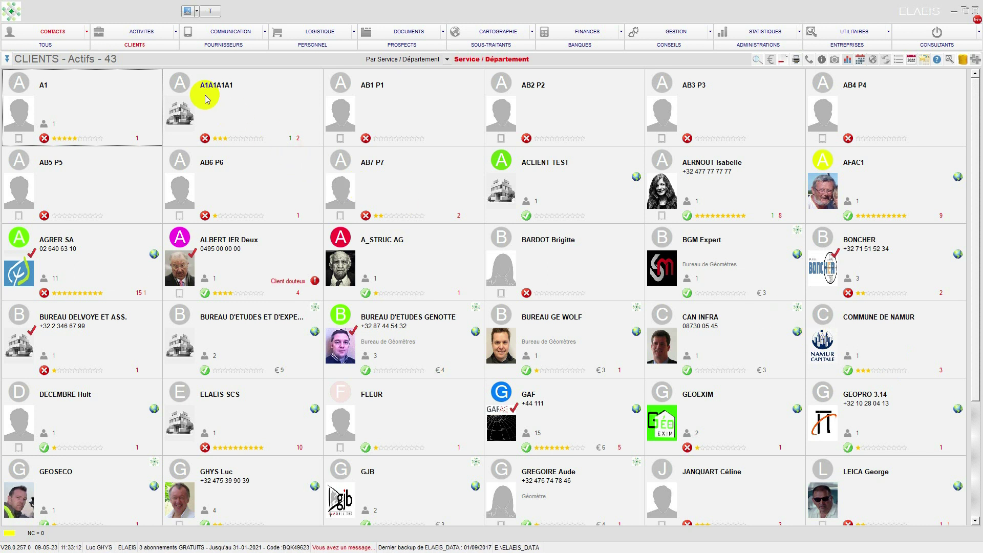
{"action": "left_click", "coordinate": [125, 49]}
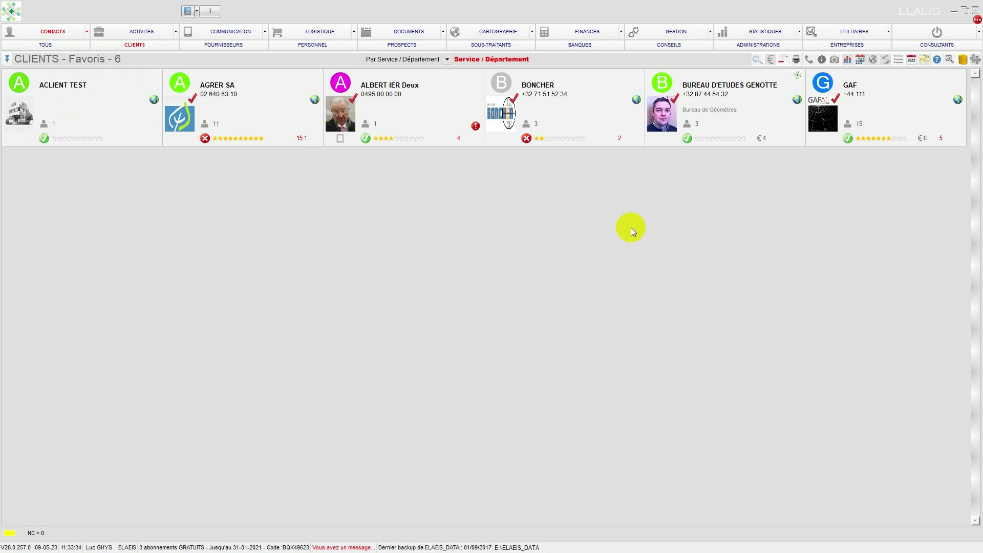
Step: Switch to the active clients view, then back to the six favourite clients
{"action": "left_click", "coordinate": [7, 59]}
{"action": "left_click", "coordinate": [20, 95]}
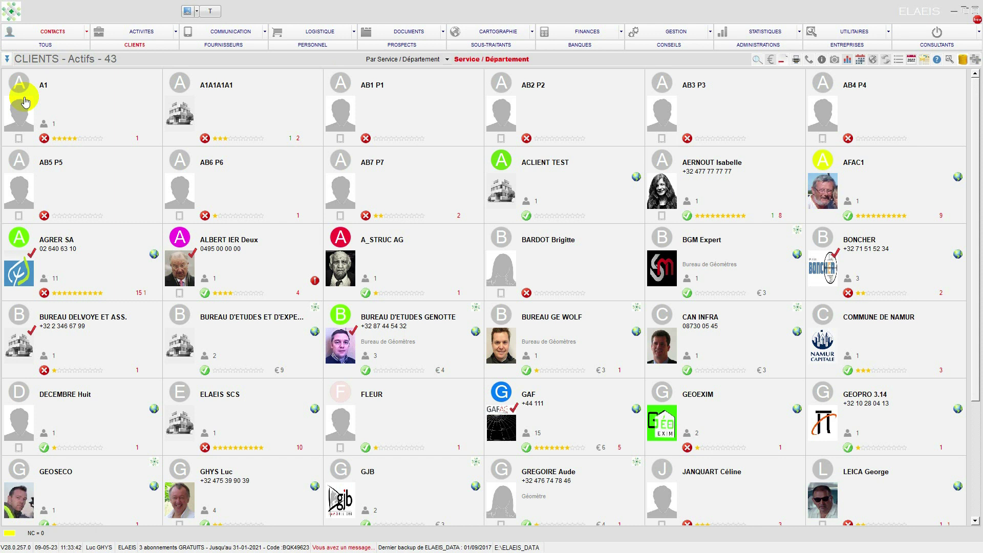
{"action": "left_click", "coordinate": [154, 46]}
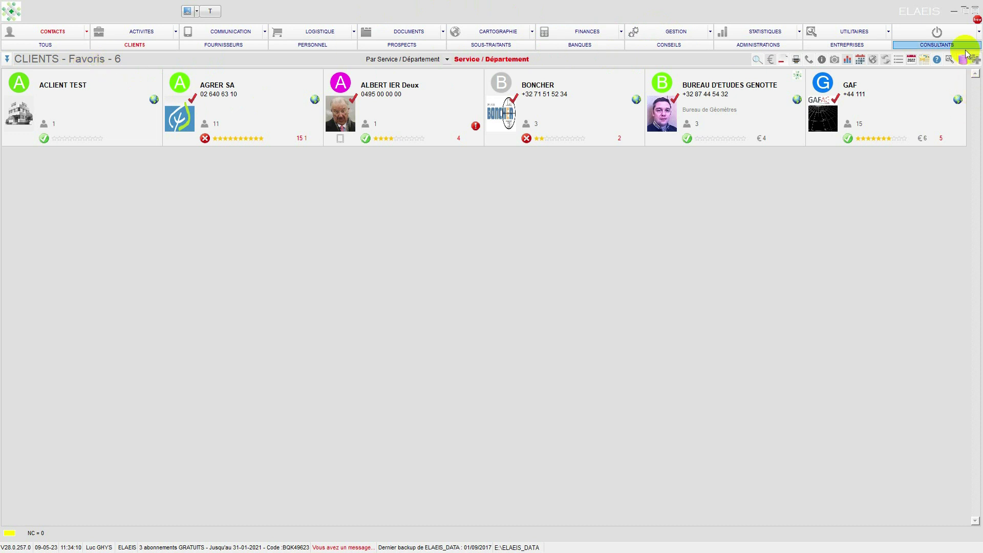
Step: In PARAMETRES > Environnement, make clients open on Favoris as Tuiles, then close the settings
{"action": "left_click", "coordinate": [853, 32]}
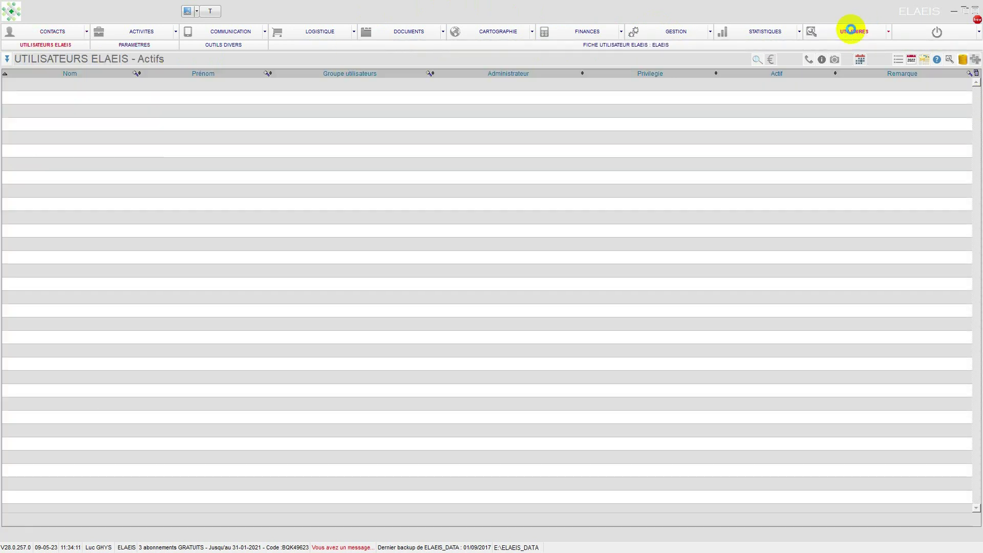
{"action": "left_click", "coordinate": [134, 45]}
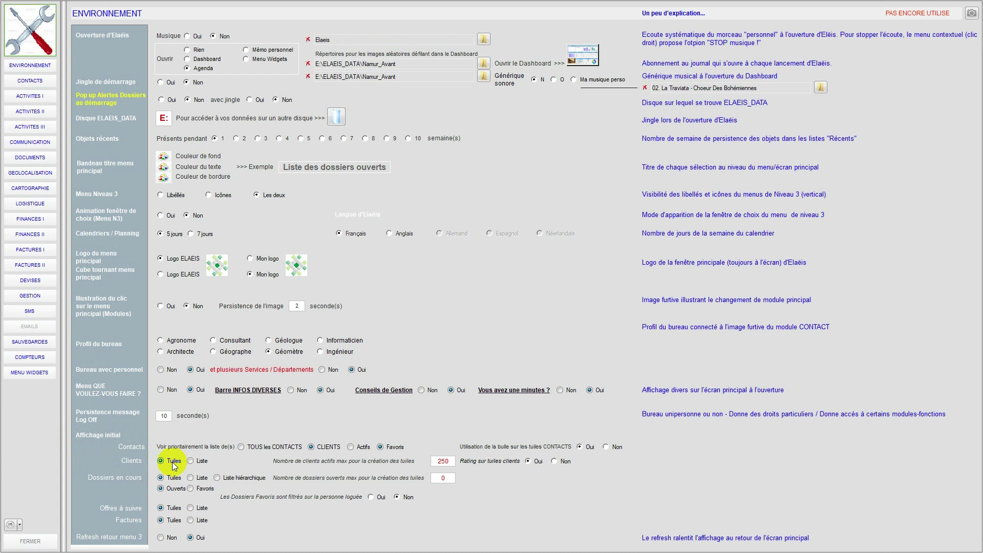
{"action": "left_click", "coordinate": [380, 447]}
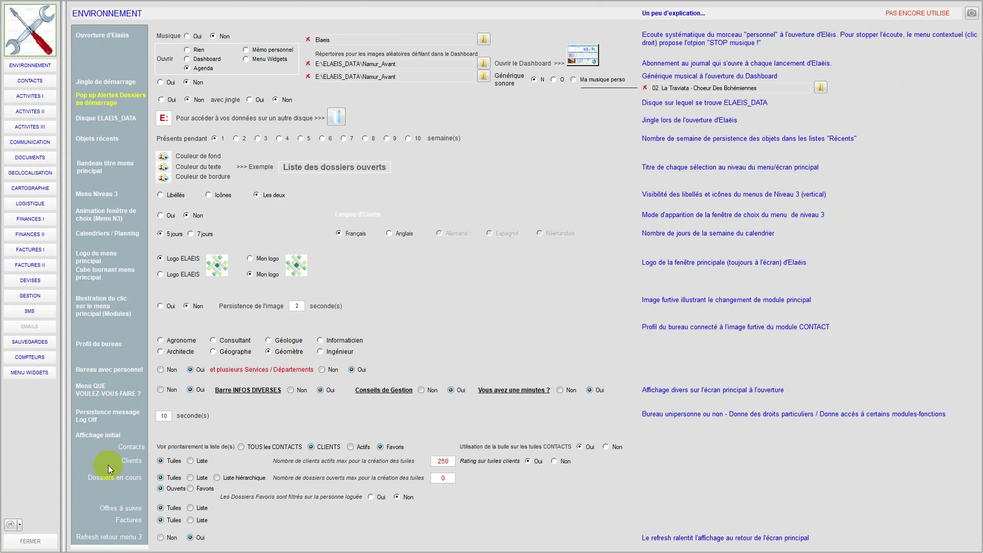
{"action": "left_click", "coordinate": [14, 541]}
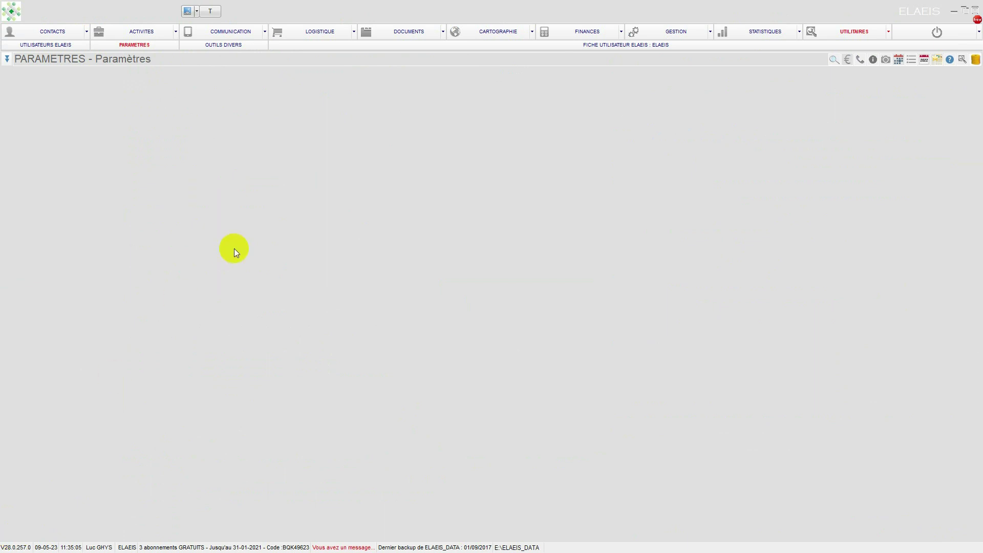
Step: Show the favourites as a table, then load all 43 active clients
{"action": "left_click", "coordinate": [48, 27]}
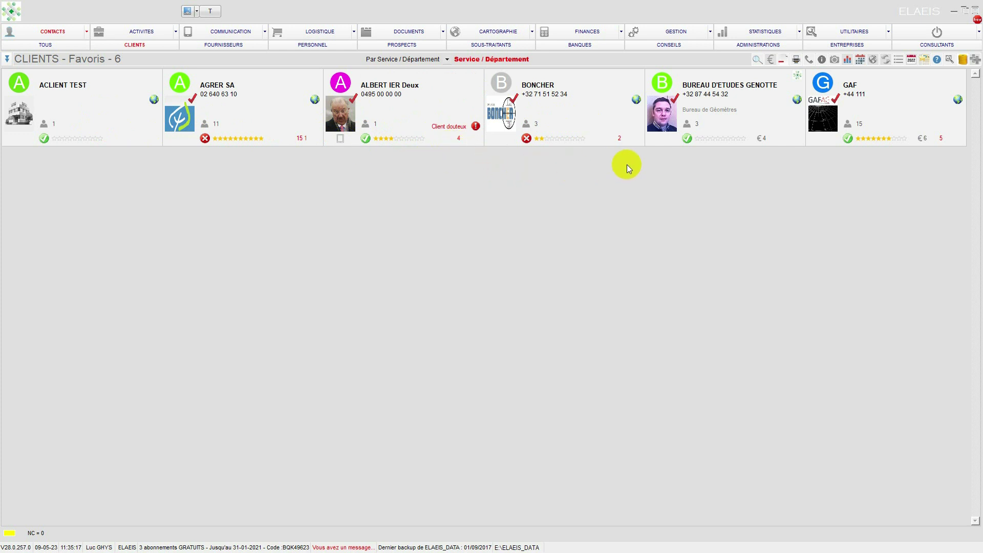
{"action": "left_click", "coordinate": [886, 62]}
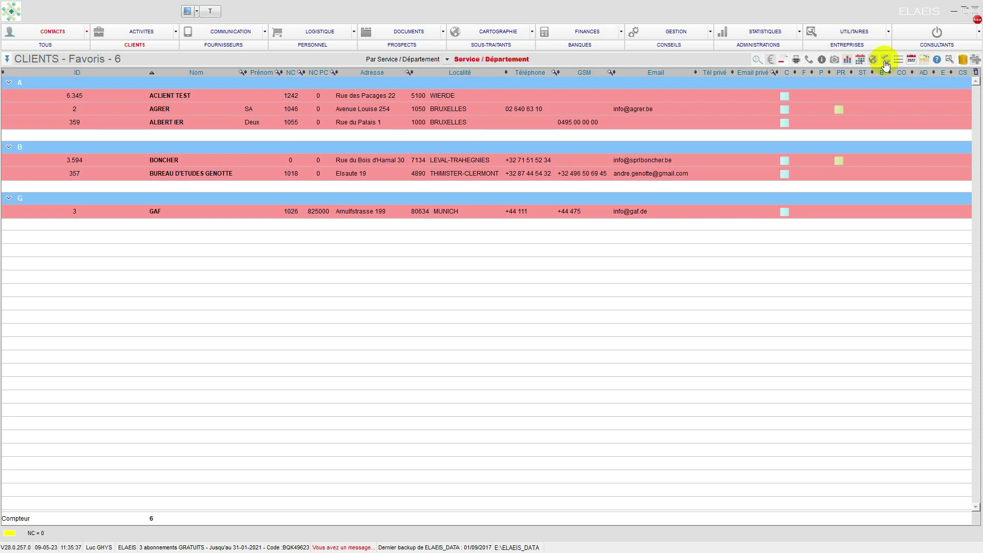
{"action": "left_click", "coordinate": [7, 59]}
{"action": "left_click", "coordinate": [9, 60]}
{"action": "left_click", "coordinate": [9, 59]}
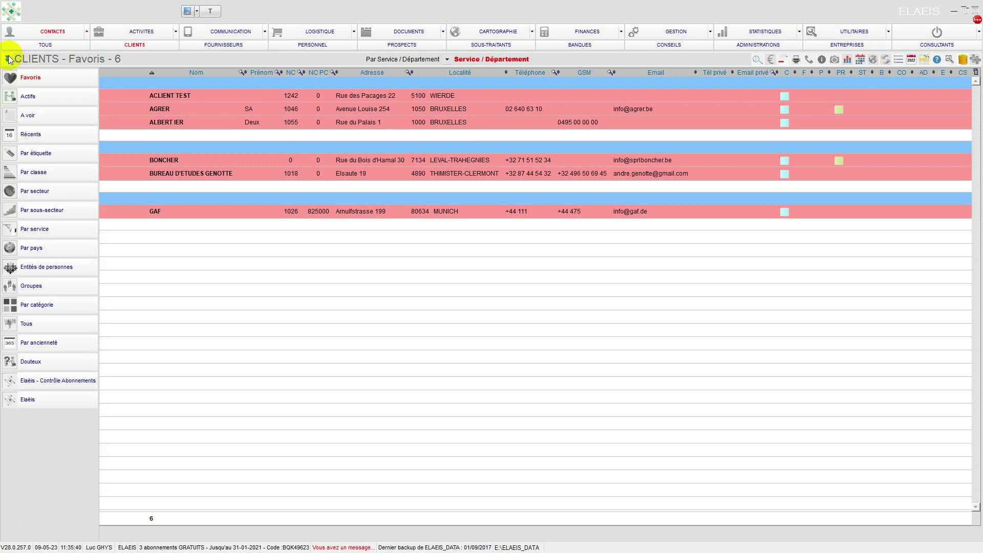
{"action": "left_click", "coordinate": [40, 98]}
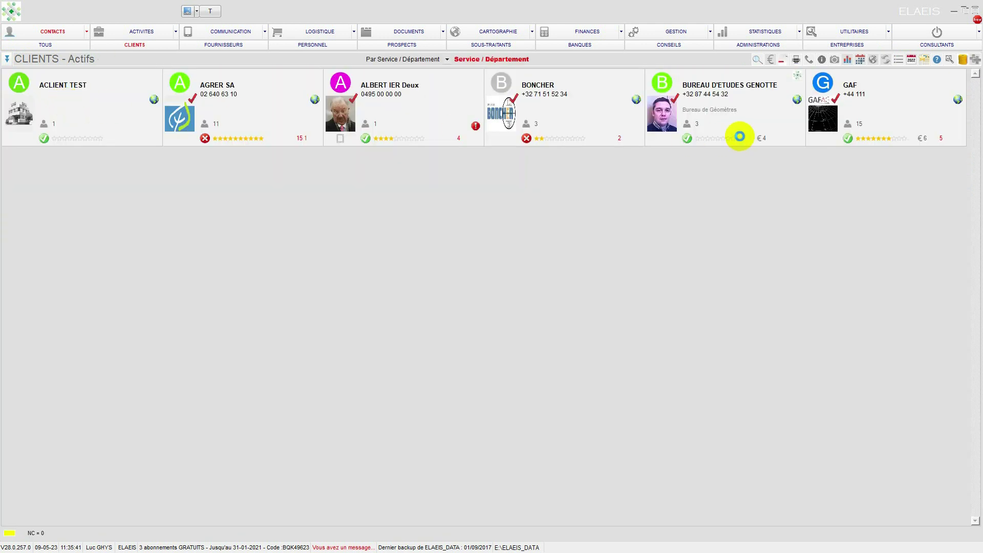
{"action": "left_click", "coordinate": [738, 133]}
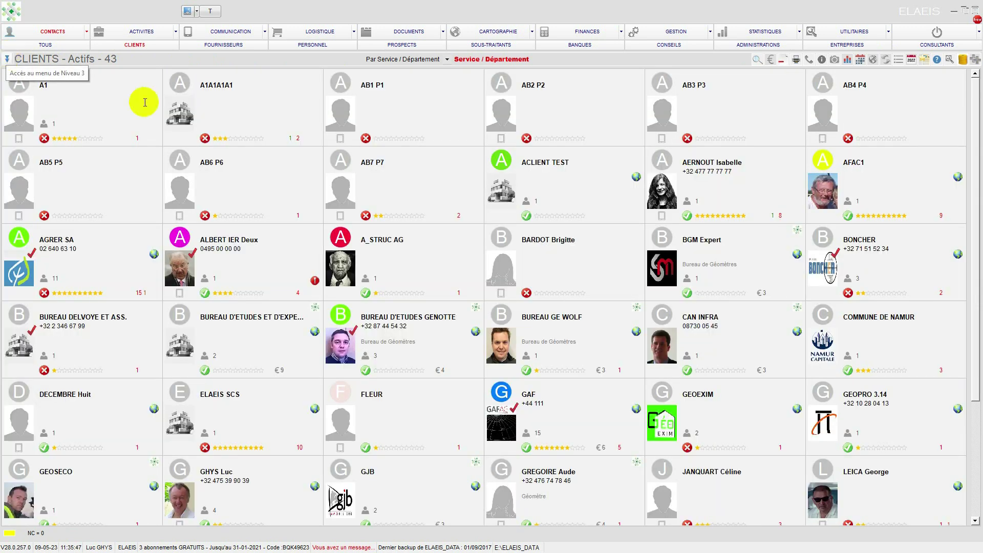
Step: Display the 43 active clients as a detailed list grouped by initial letter
{"action": "left_click", "coordinate": [885, 60]}
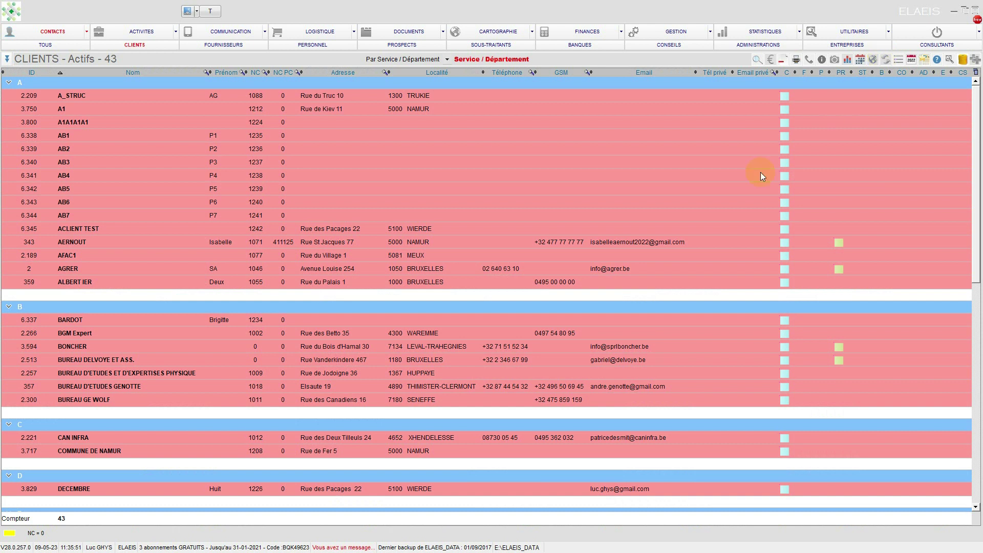
{"action": "scroll", "coordinate": [562, 241], "scroll_direction": "down", "scroll_amount": 10}
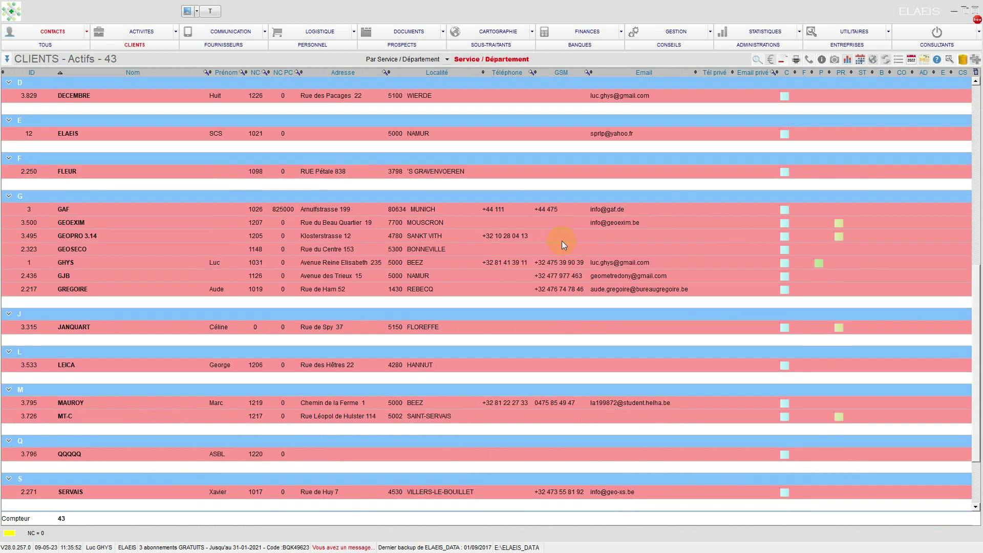
{"action": "left_click", "coordinate": [7, 61]}
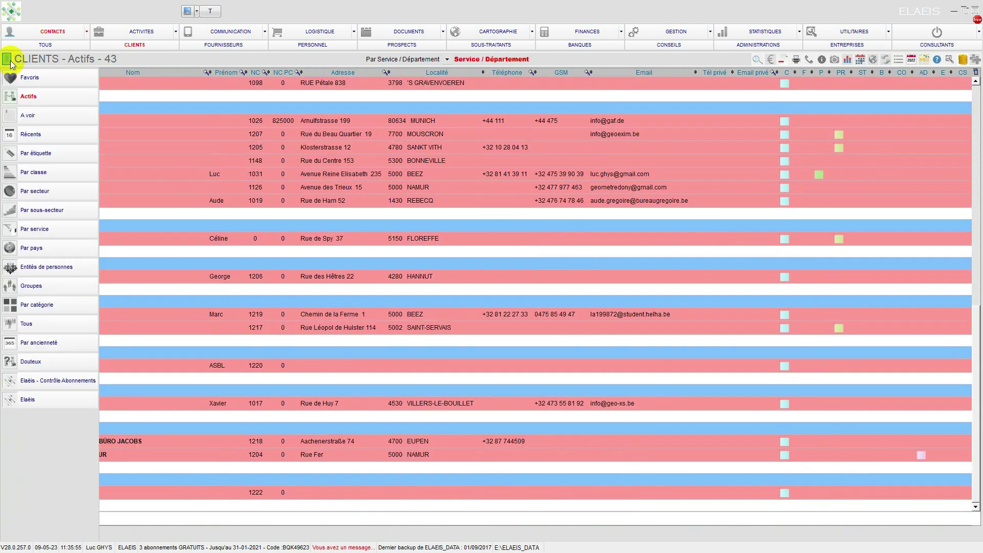
Step: Scroll through all 237 clients under Tous, then return to the six favourite client tiles
{"action": "left_click", "coordinate": [27, 324]}
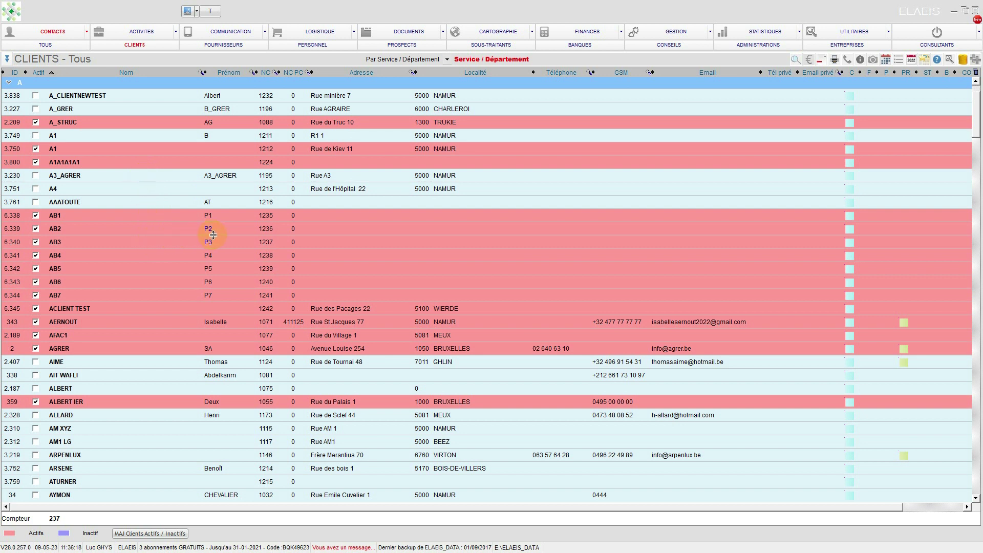
{"action": "scroll", "coordinate": [214, 234], "scroll_direction": "down", "scroll_amount": 2}
{"action": "scroll", "coordinate": [214, 235], "scroll_direction": "down", "scroll_amount": 20}
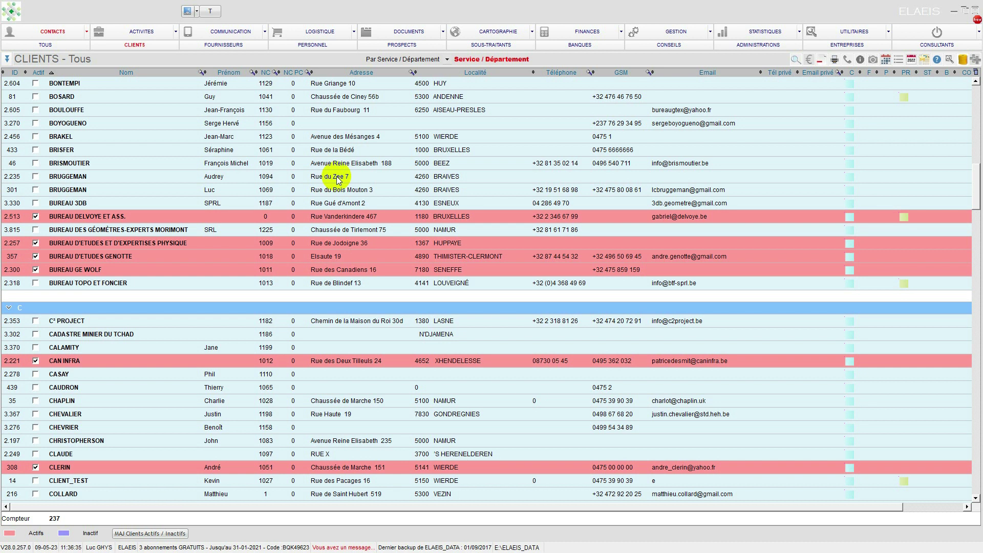
{"action": "left_click", "coordinate": [66, 38]}
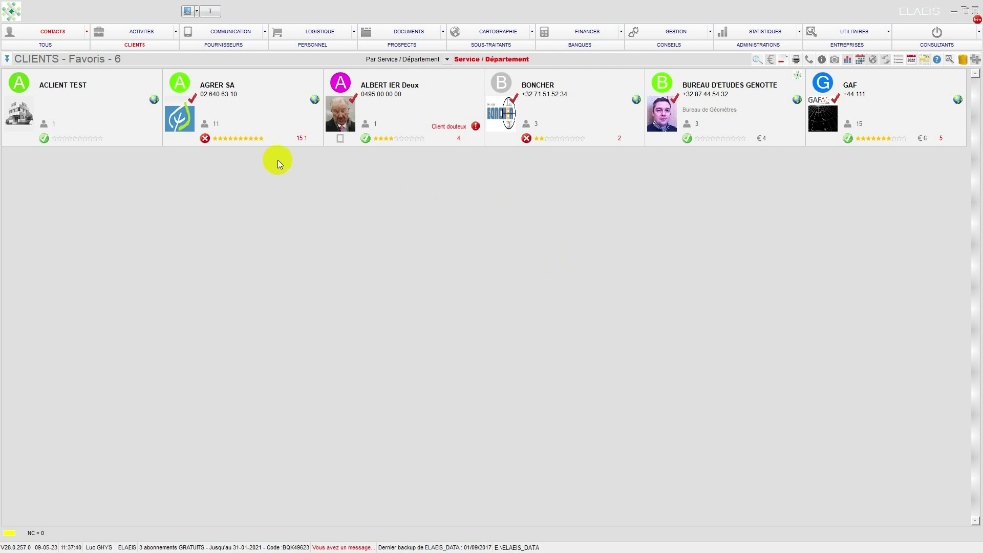
Step: Show the active suppliers as tiles, FAYNOT to YOOZ, and select LUKOIL BELGIUM
{"action": "left_click", "coordinate": [220, 47]}
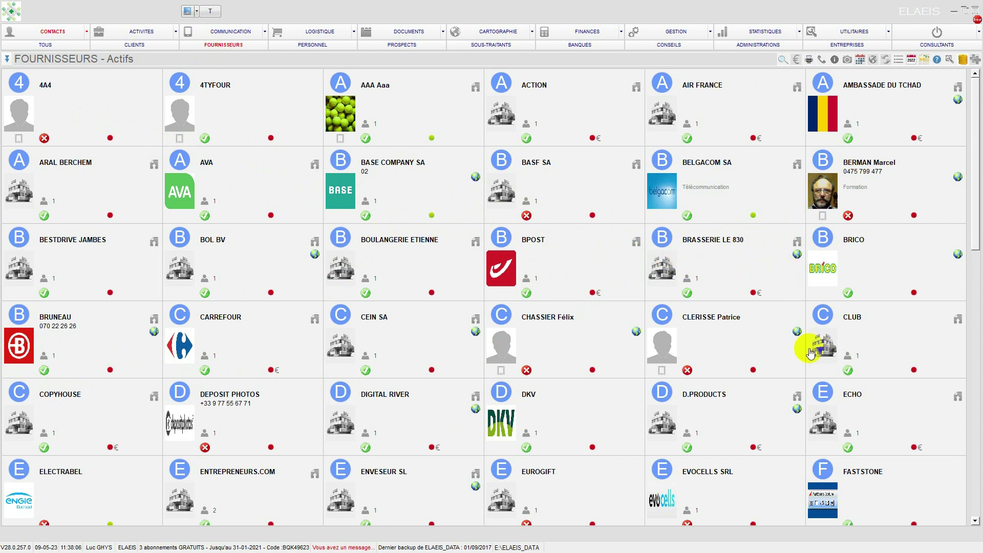
{"action": "scroll", "coordinate": [807, 352], "scroll_direction": "down", "scroll_amount": 3}
{"action": "scroll", "coordinate": [492, 347], "scroll_direction": "down", "scroll_amount": 7}
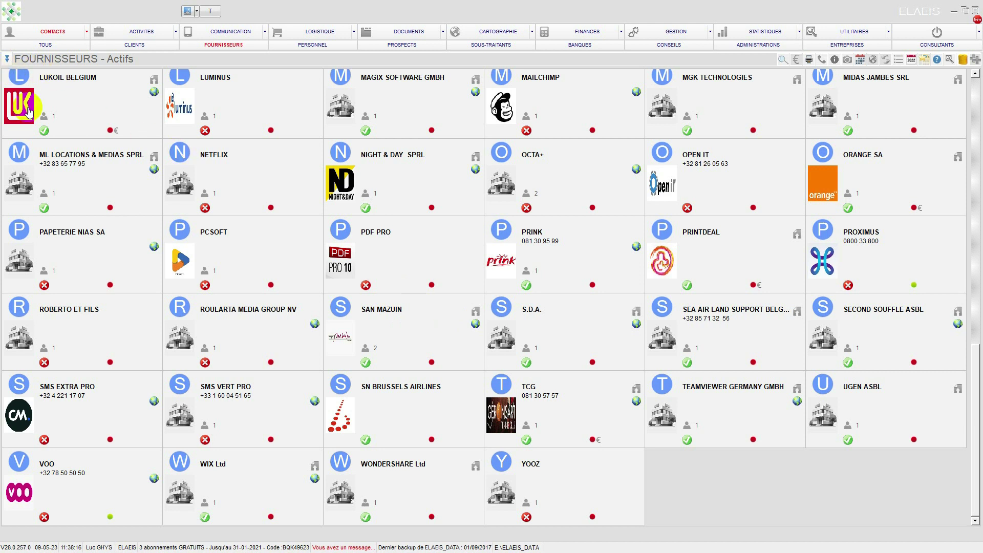
{"action": "scroll", "coordinate": [28, 105], "scroll_direction": "up", "scroll_amount": 3}
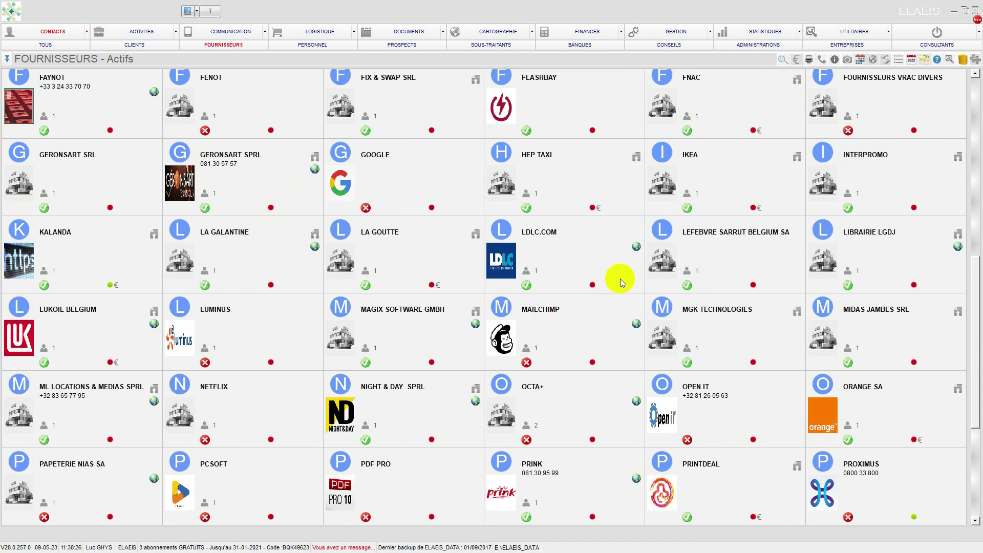
{"action": "left_click", "coordinate": [23, 335]}
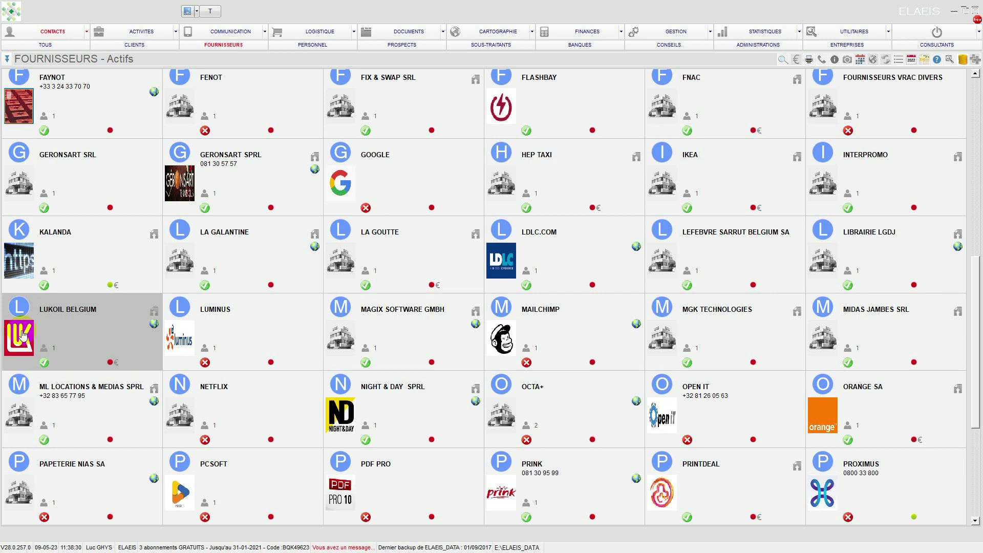
Step: Open LUKOIL BELGIUM's supplier sheet (6.271,72 paid, 556,25 payable) and check the used internal numbers
{"action": "double_click", "coordinate": [23, 336]}
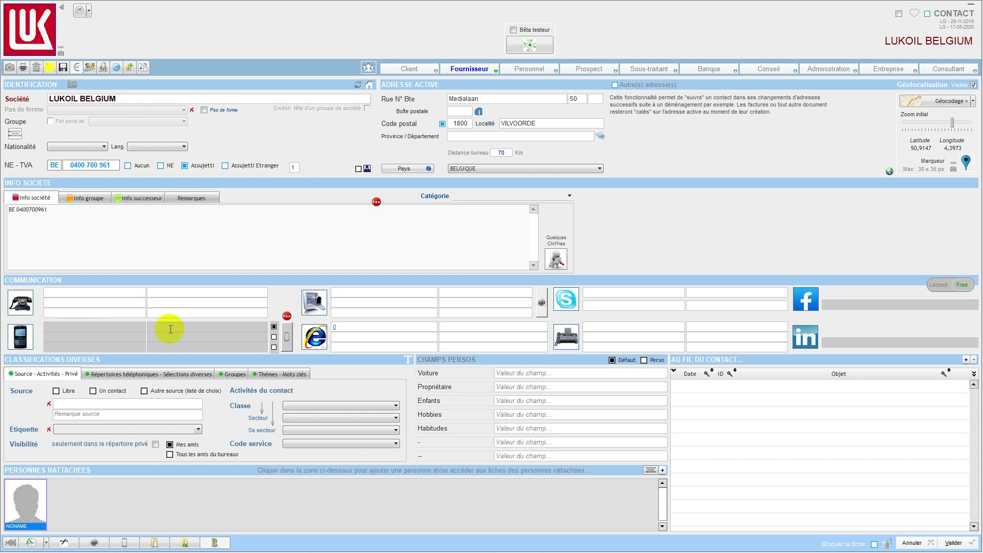
{"action": "left_click", "coordinate": [472, 69]}
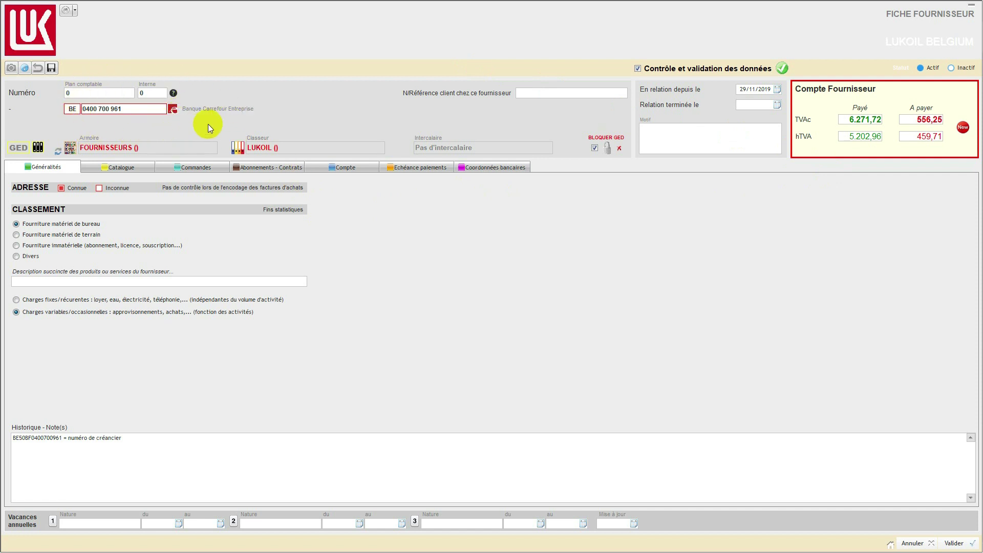
{"action": "left_click", "coordinate": [174, 95]}
{"action": "left_click", "coordinate": [173, 95]}
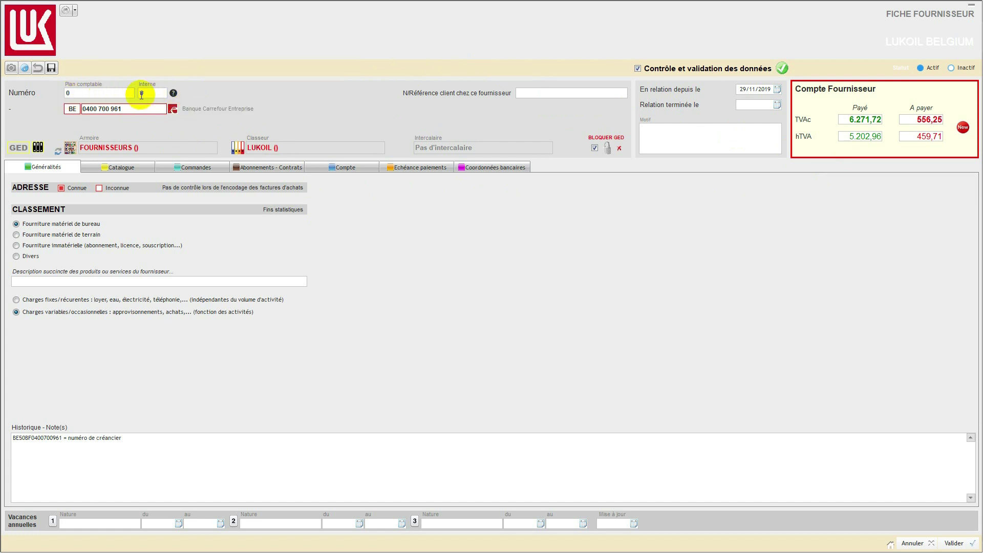
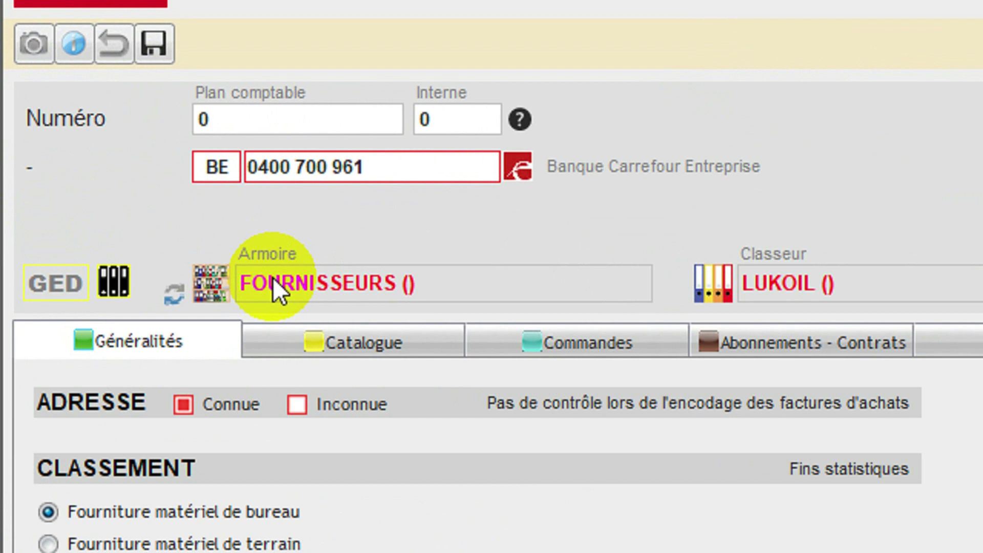
Step: Under CLASSEMENT, switch LUKOIL BELGIUM from Fourniture matériel de bureau to Divers
{"action": "left_click", "coordinate": [321, 234]}
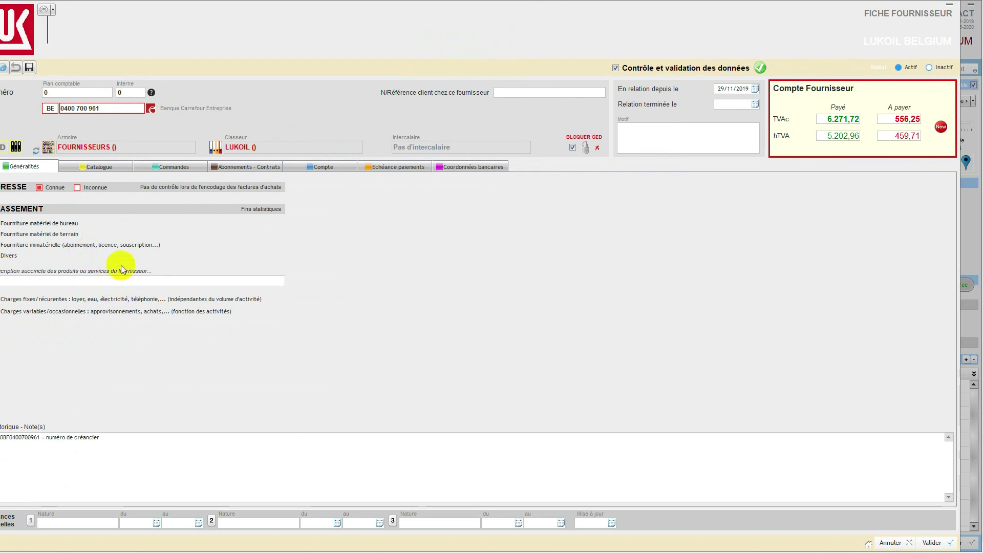
{"action": "left_click", "coordinate": [128, 225]}
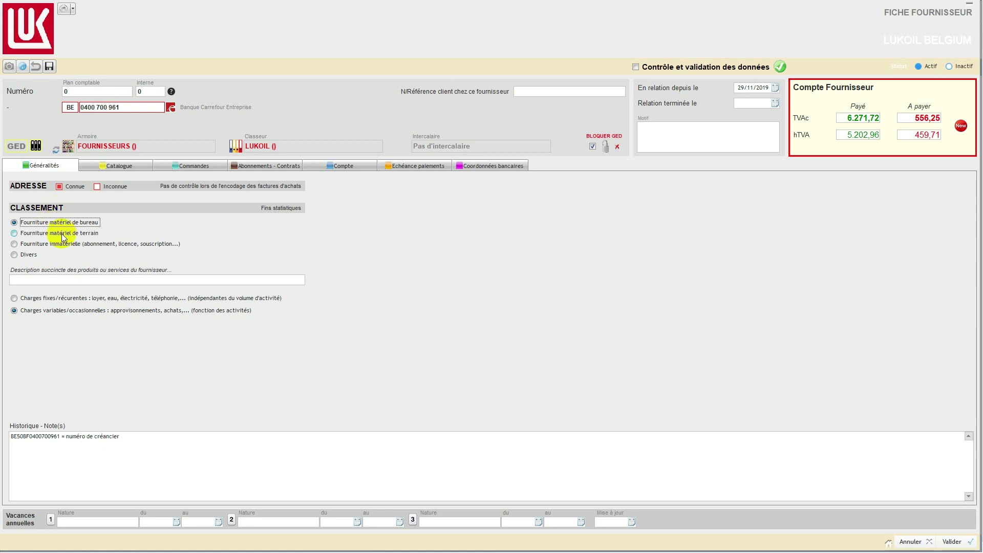
{"action": "left_click", "coordinate": [17, 255]}
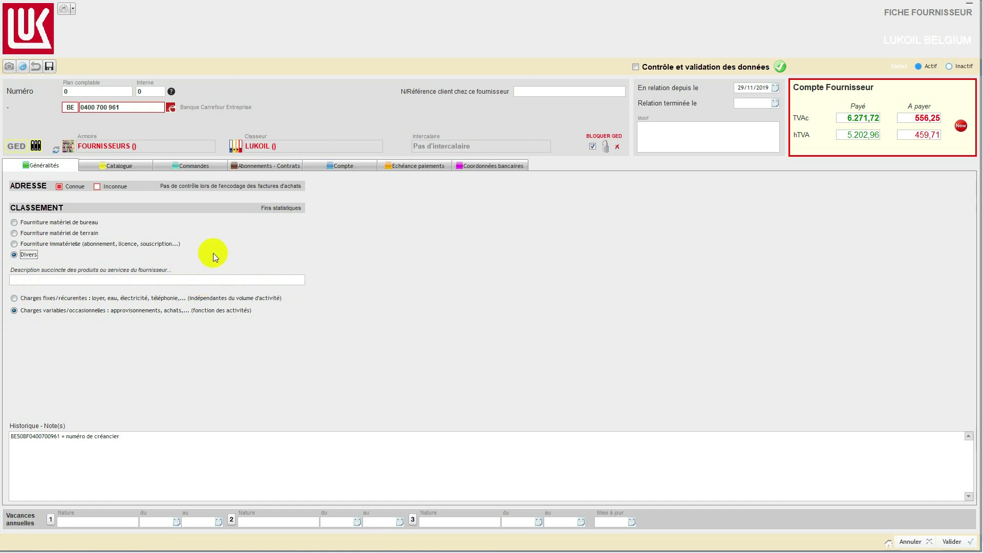
Step: Check the Catalogue, Commandes and contracts tabs, then review the Compte invoices totalling 6.827,97
{"action": "left_click", "coordinate": [131, 170]}
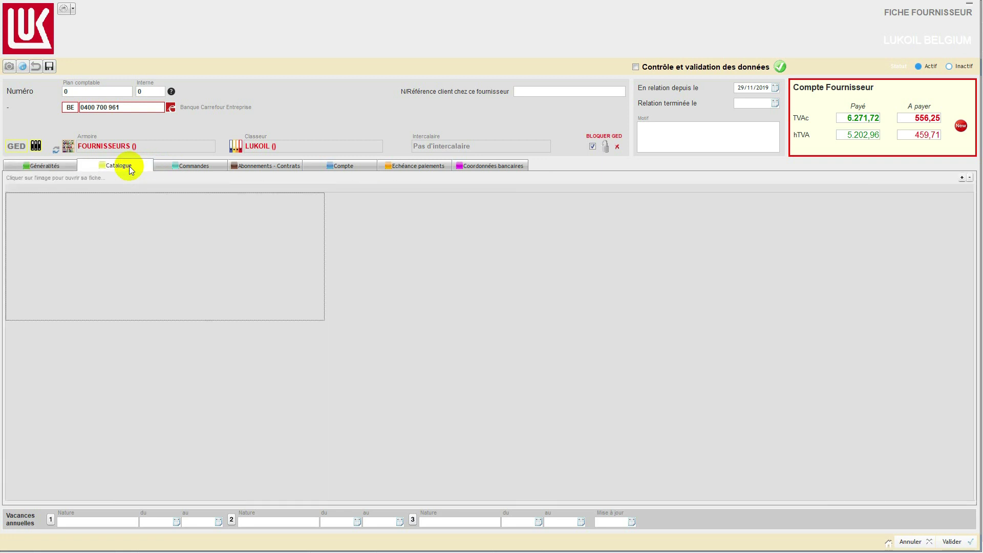
{"action": "left_click", "coordinate": [195, 168]}
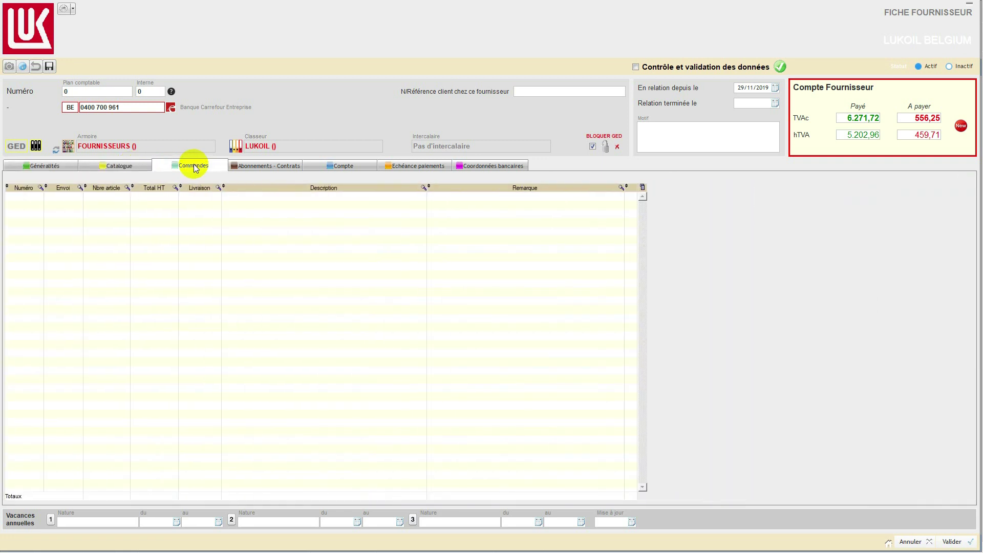
{"action": "left_click", "coordinate": [269, 168]}
{"action": "left_click", "coordinate": [318, 167]}
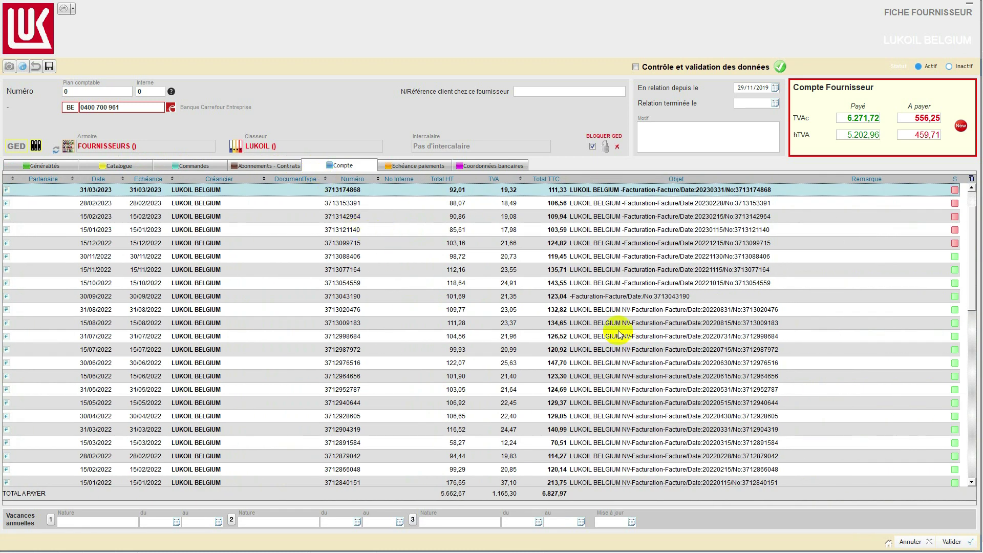
{"action": "scroll", "coordinate": [620, 333], "scroll_direction": "down", "scroll_amount": 7}
{"action": "scroll", "coordinate": [620, 333], "scroll_direction": "down", "scroll_amount": 6}
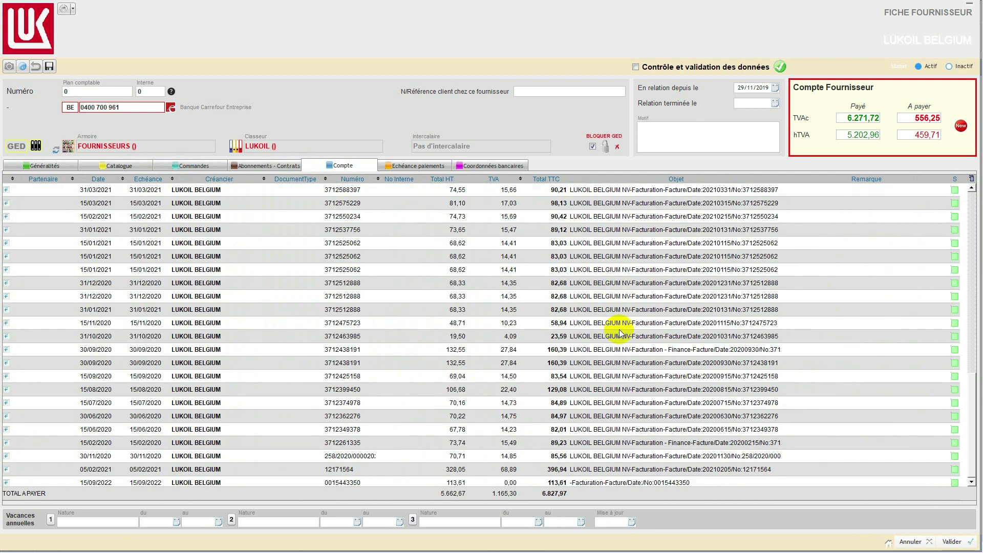
{"action": "scroll", "coordinate": [620, 333], "scroll_direction": "down", "scroll_amount": 1}
{"action": "scroll", "coordinate": [622, 332], "scroll_direction": "up", "scroll_amount": 12}
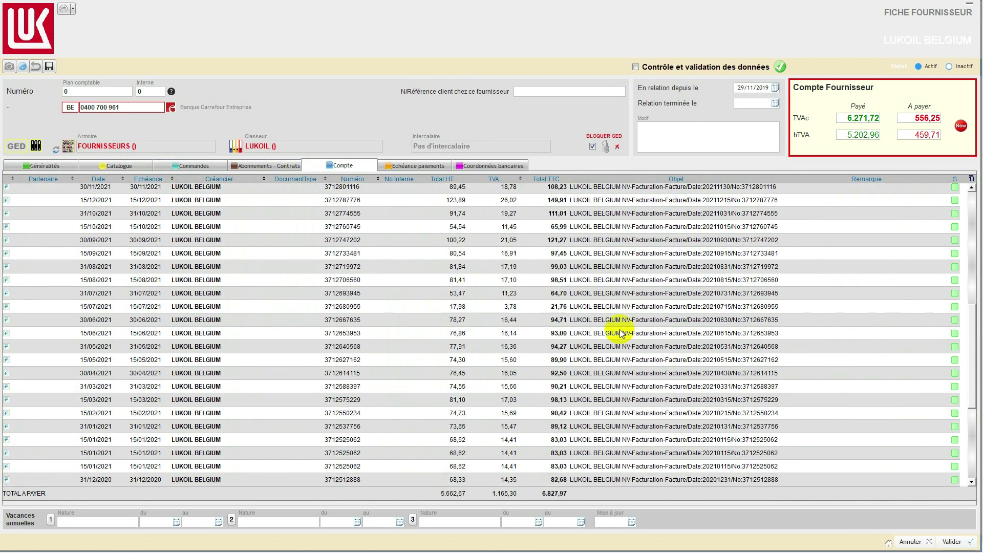
{"action": "scroll", "coordinate": [621, 333], "scroll_direction": "up", "scroll_amount": 2}
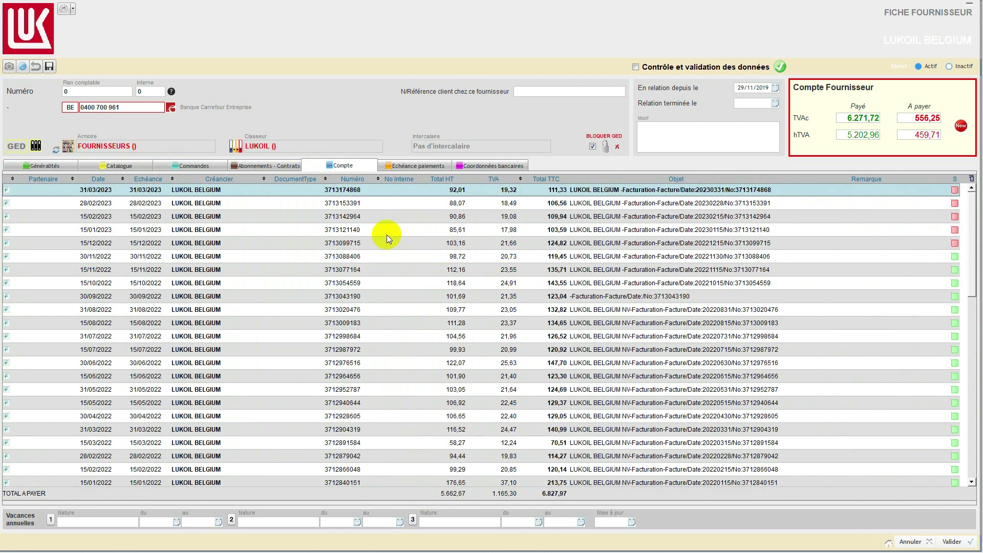
Step: Check the payment terms with ECHEANCE TYPE left unset, then view the supplier's bank details and IBAN
{"action": "left_click", "coordinate": [399, 166]}
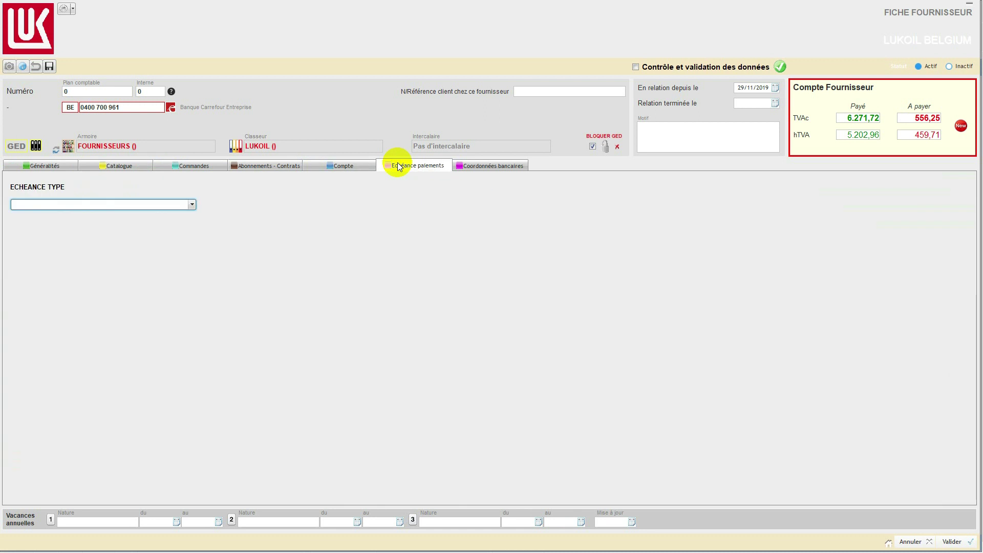
{"action": "left_click", "coordinate": [193, 205]}
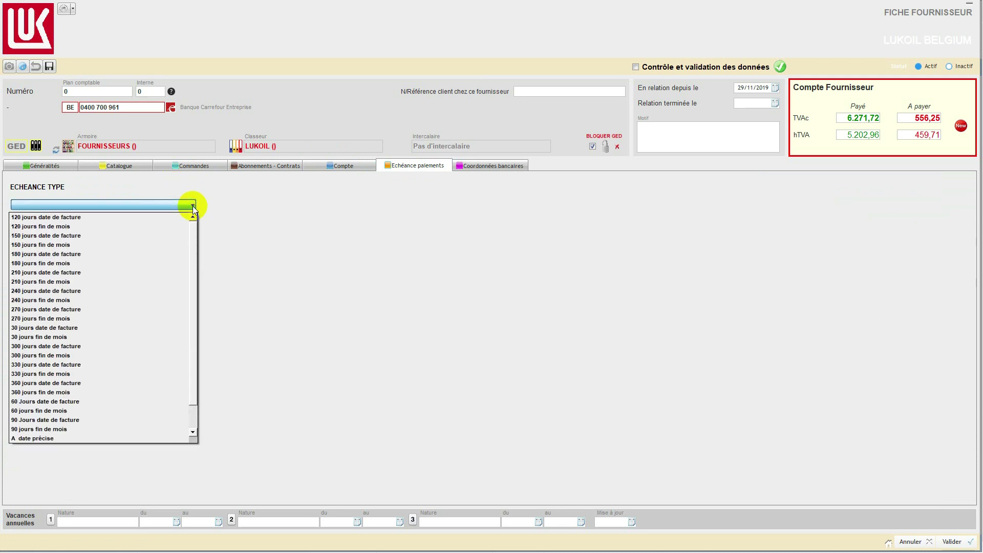
{"action": "left_click", "coordinate": [287, 252]}
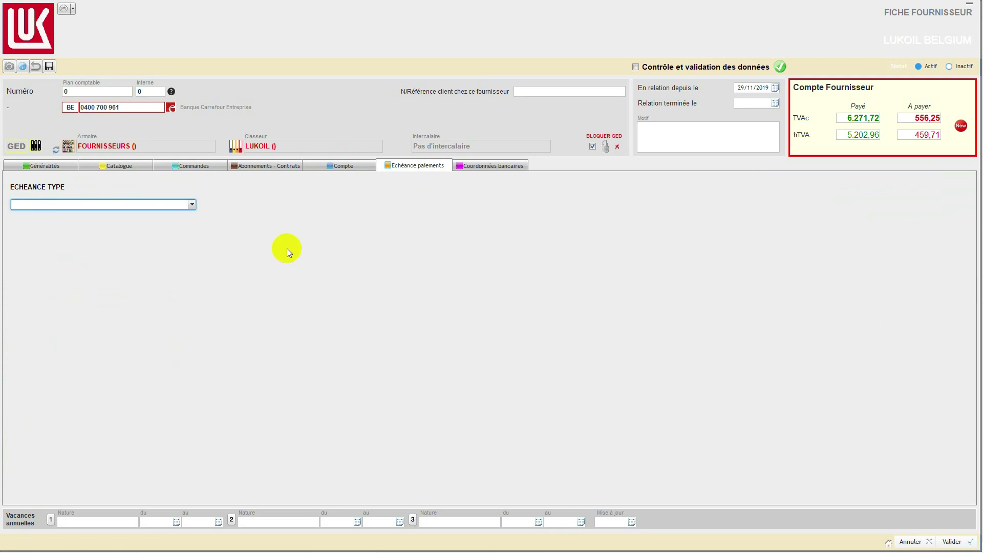
{"action": "left_click", "coordinate": [495, 166]}
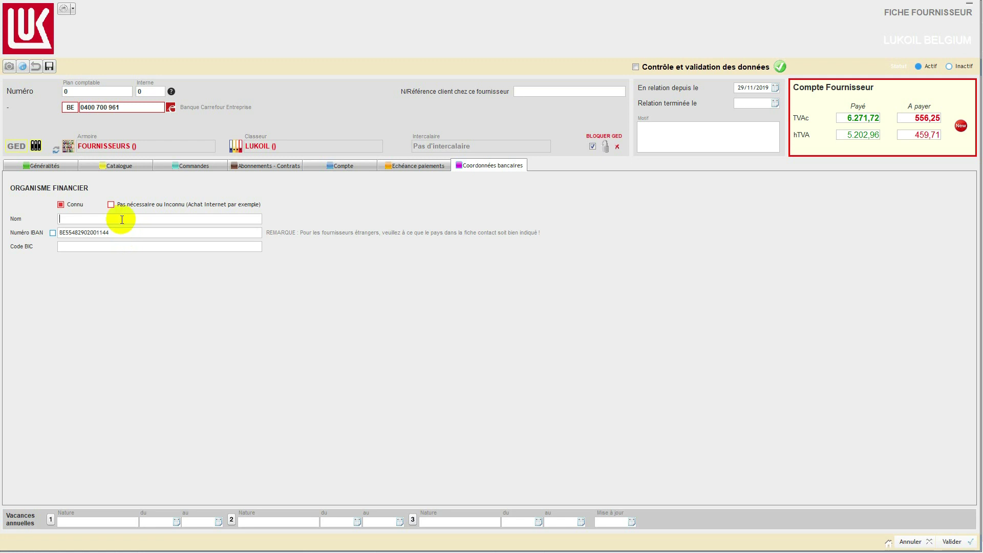
Step: On Généralités, tick 'Contrôle et validation des données' and validate the LUKOIL BELGIUM supplier sheet
{"action": "left_click", "coordinate": [51, 165]}
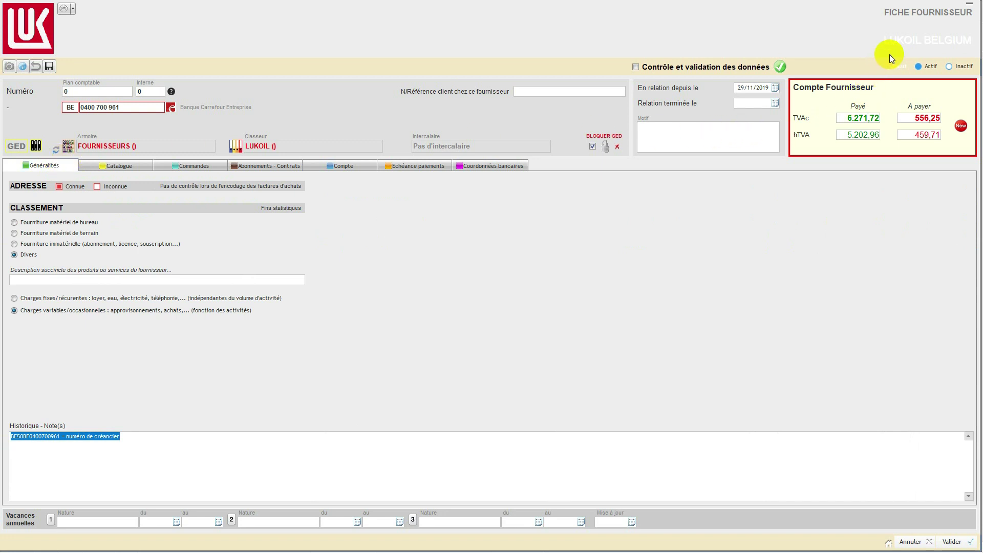
{"action": "left_click", "coordinate": [635, 68]}
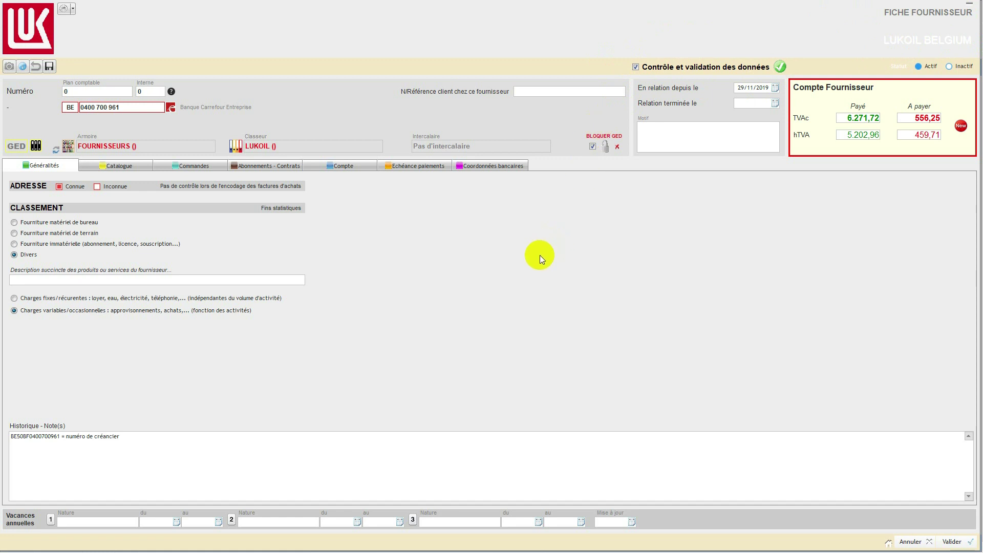
{"action": "left_click", "coordinate": [950, 542]}
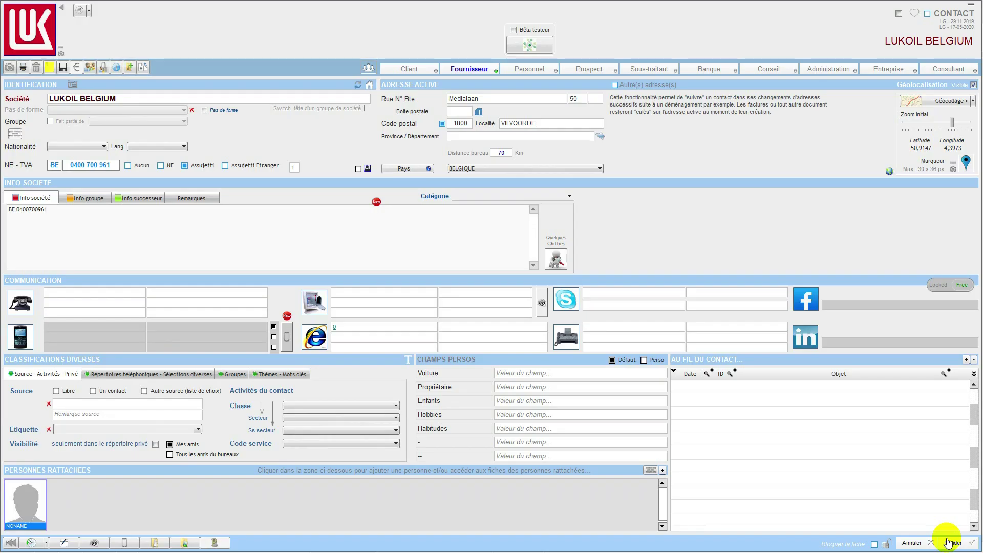
Step: Validate the LUKOIL BELGIUM contact card and open the GED Armoires list in DOCUMENTS
{"action": "left_click", "coordinate": [949, 543]}
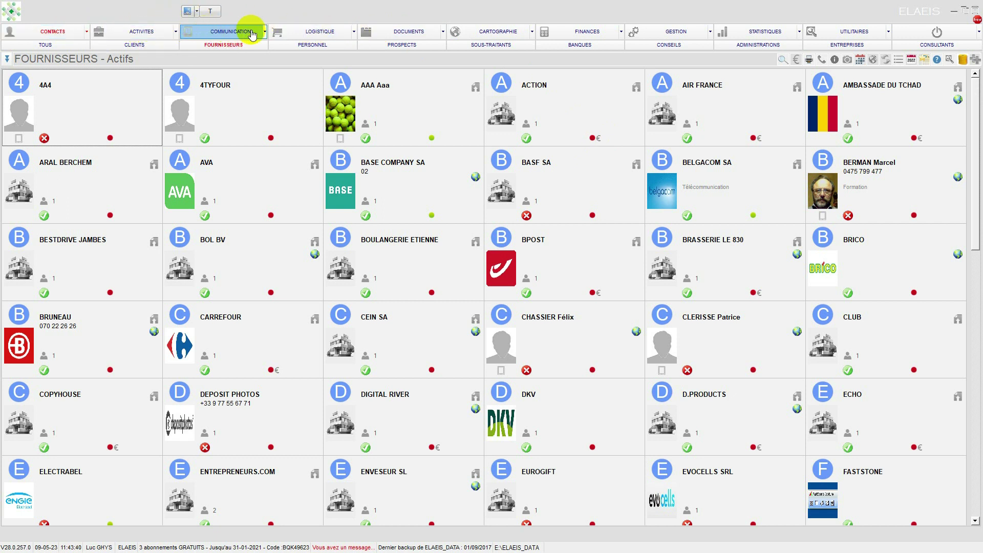
{"action": "left_click", "coordinate": [405, 32]}
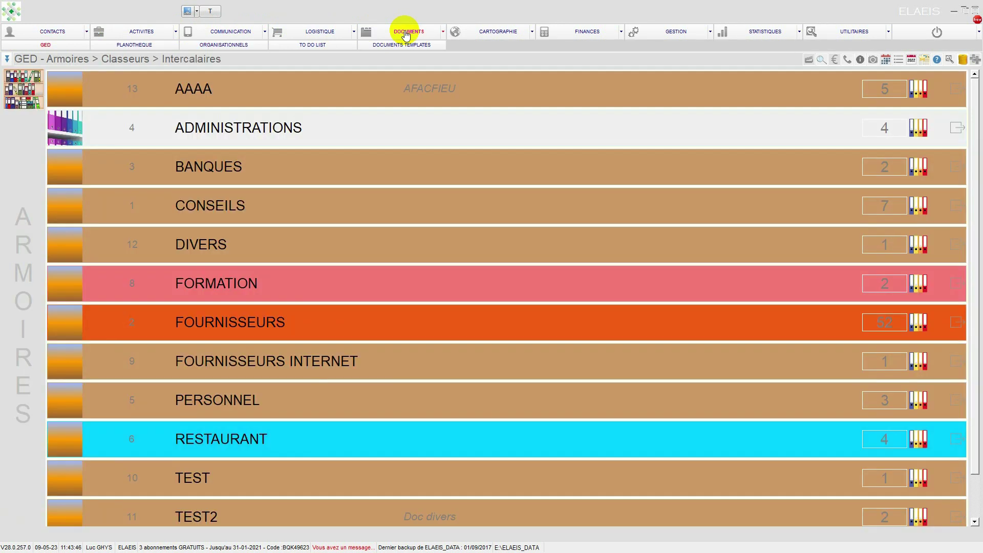
Step: Scroll the Armoires list and go to the 52 binders of the FOURNISSEURS cabinet
{"action": "left_click", "coordinate": [312, 134]}
{"action": "left_click", "coordinate": [281, 137]}
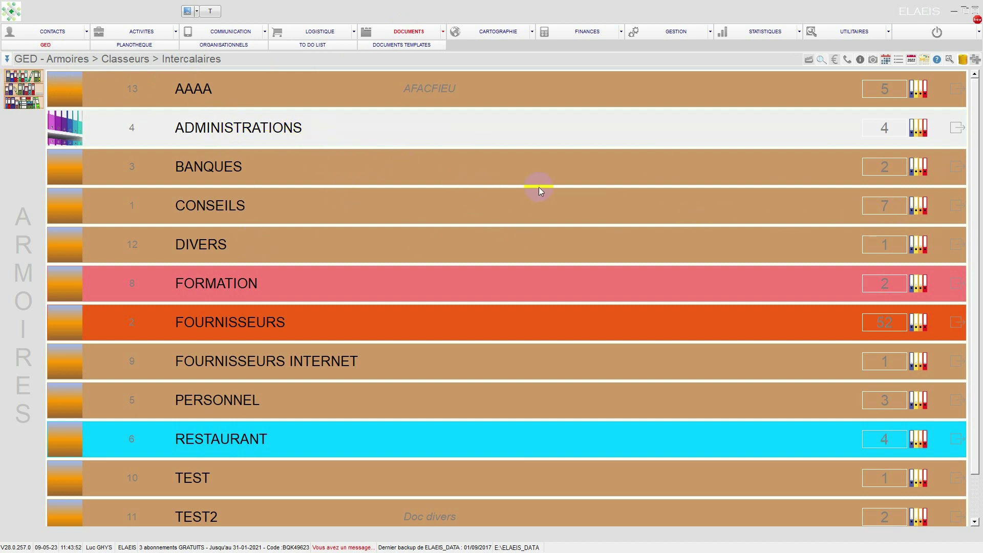
{"action": "left_click", "coordinate": [974, 145]}
{"action": "left_click_drag", "start_coordinate": [973, 145], "coordinate": [972, 176]}
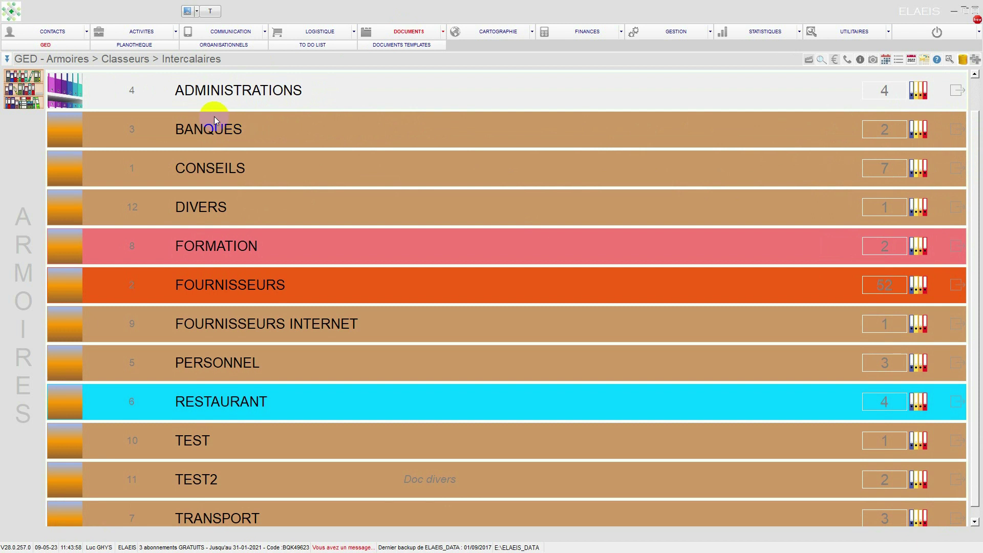
{"action": "left_click", "coordinate": [194, 283]}
{"action": "left_click", "coordinate": [306, 305]}
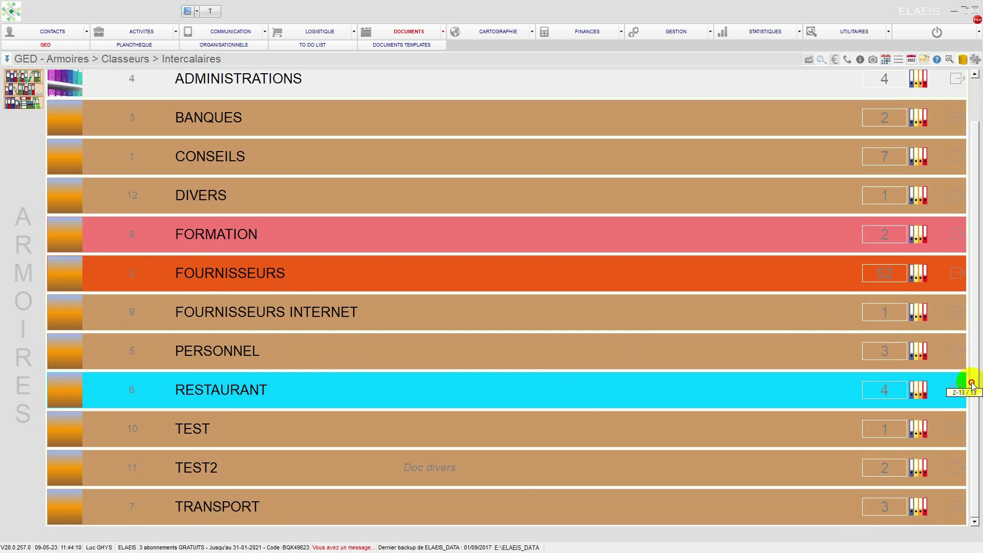
{"action": "left_click_drag", "start_coordinate": [975, 369], "coordinate": [972, 284]}
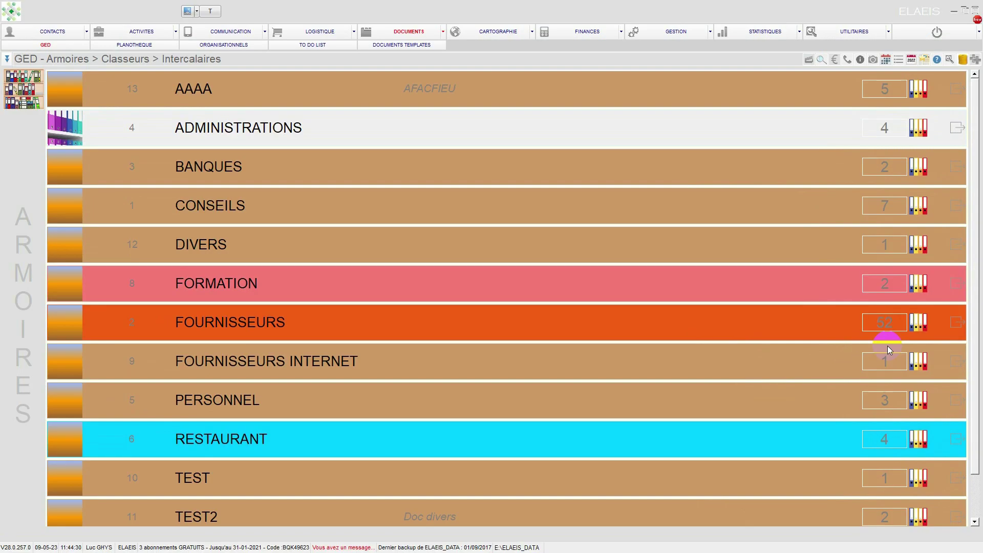
{"action": "left_click", "coordinate": [957, 326]}
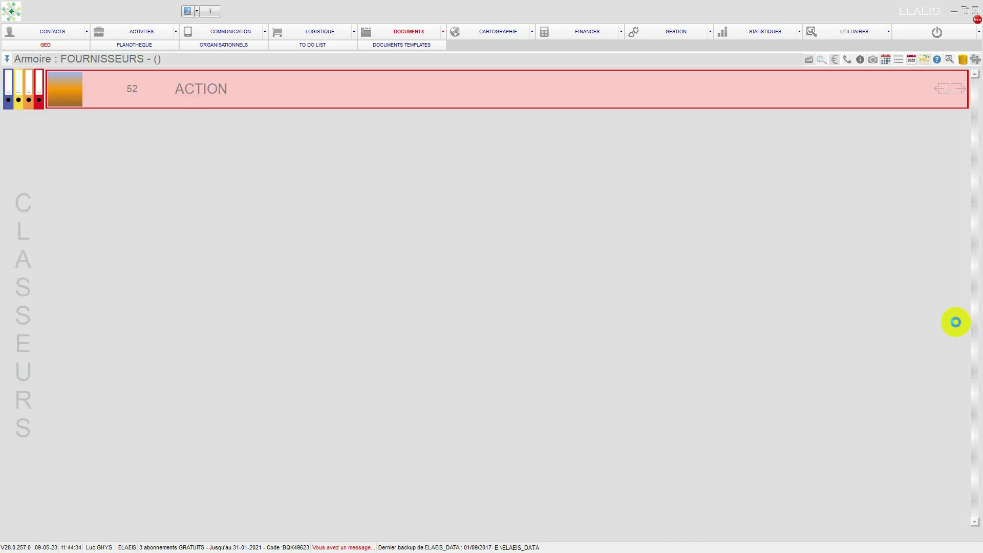